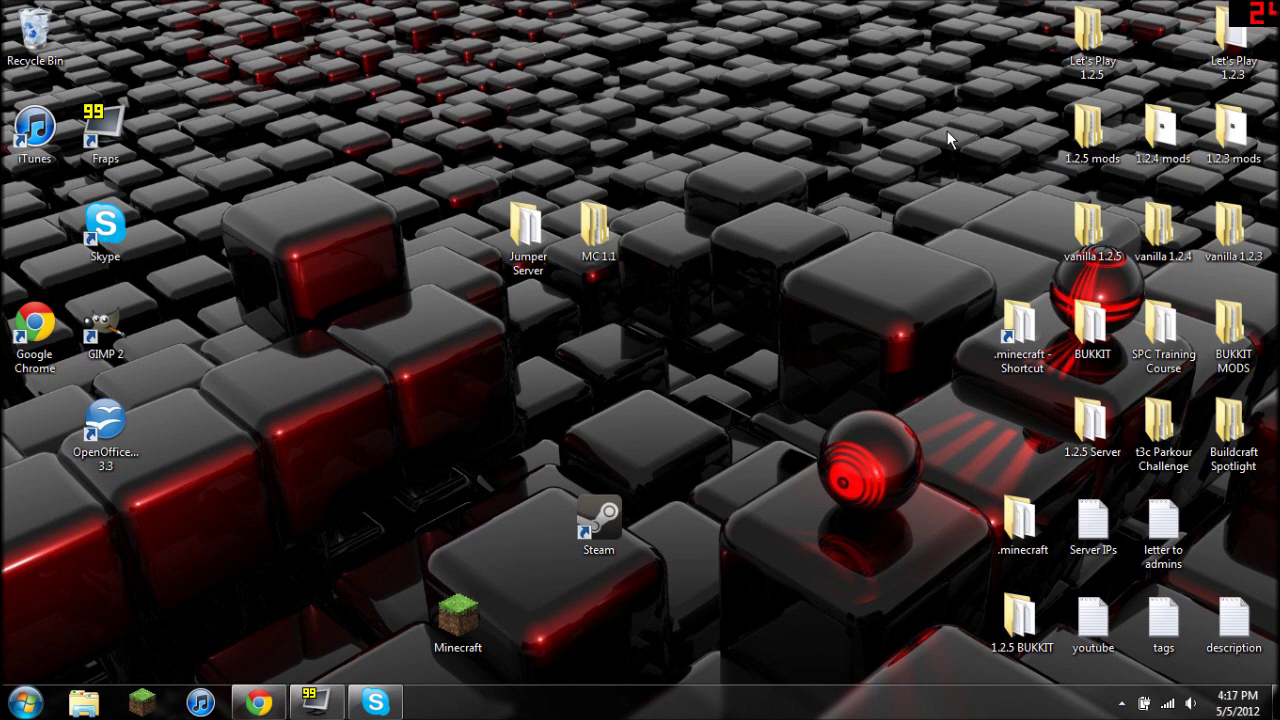
pyautogui.moveTo(947, 131); pyautogui.dragTo(309, 455)
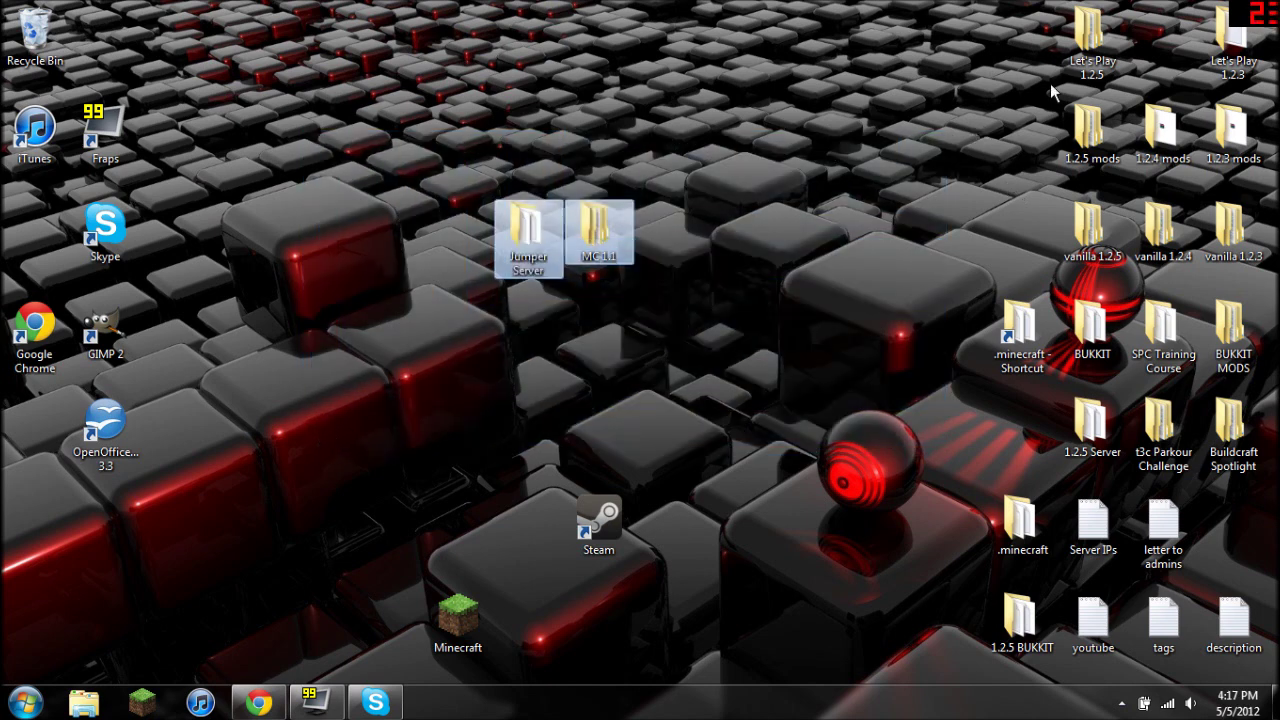
pyautogui.click(1055, 136)
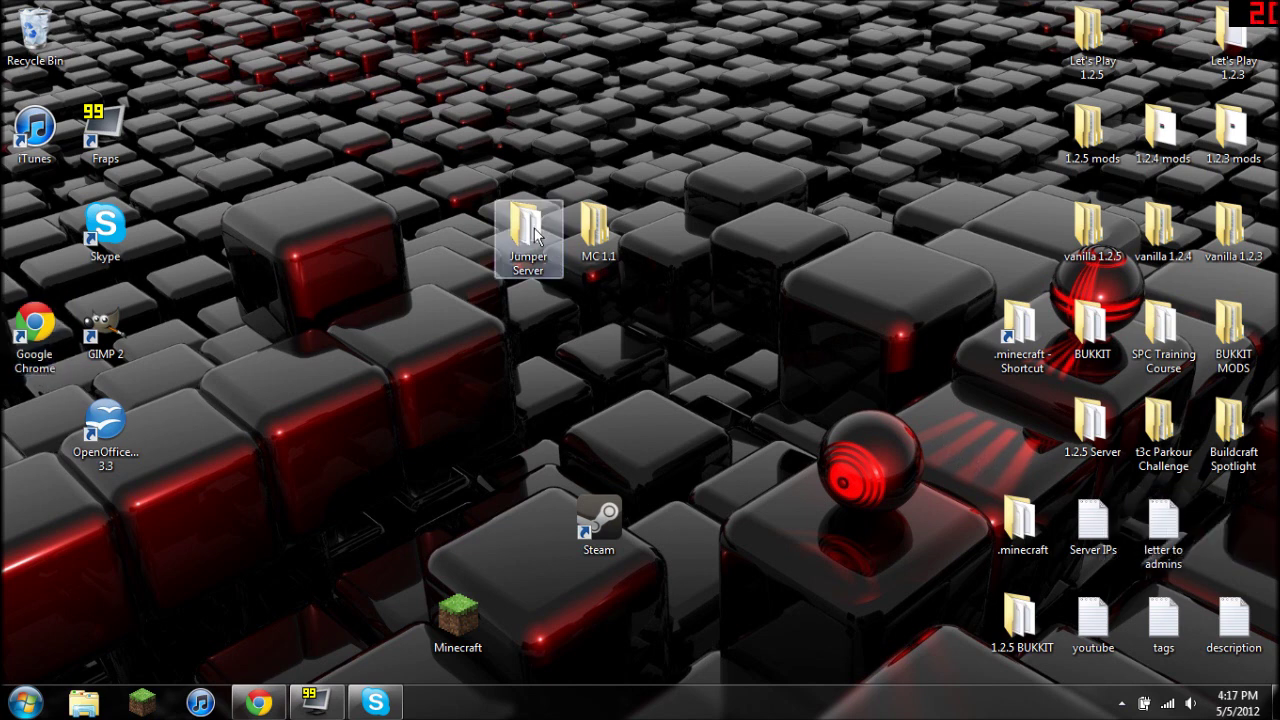
# Switch to Chrome and read the Installation section in the first post of the ThaumCraft 2.1.4 forum thread.
pyautogui.hotkey('alt', 'Tab')
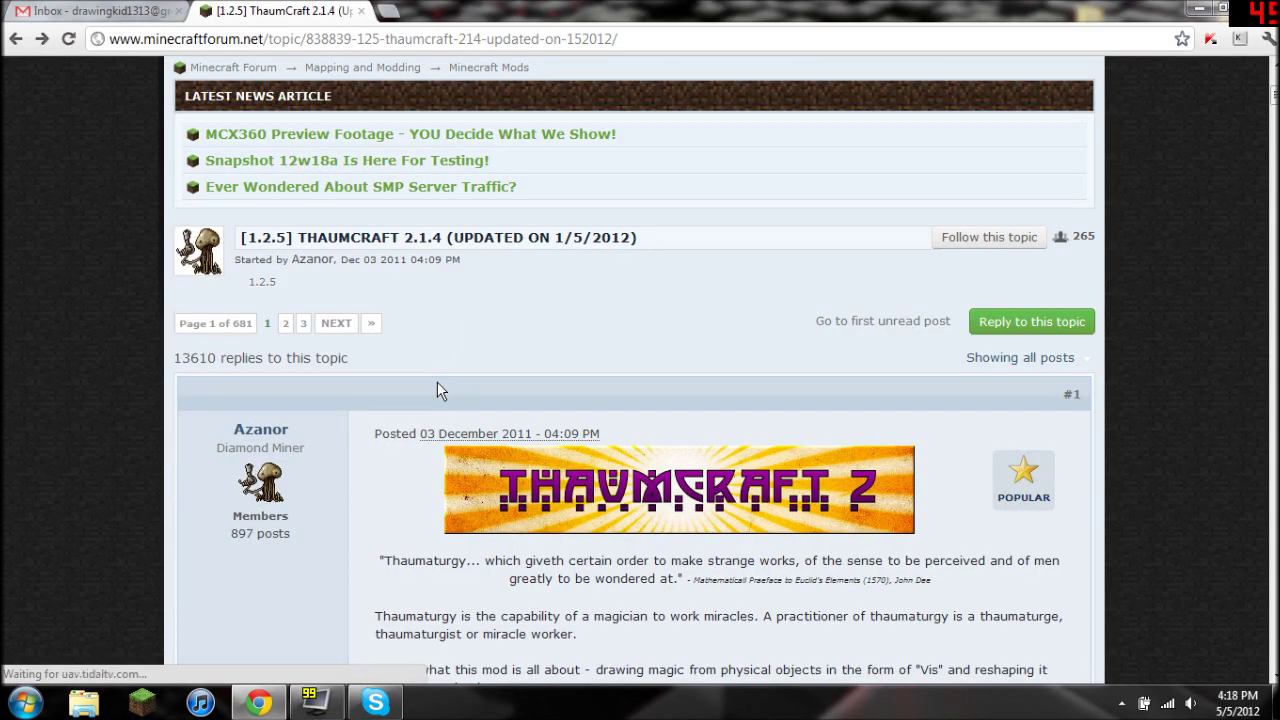
pyautogui.scroll(-2, 437, 390)
pyautogui.scroll(5, 500, 290)
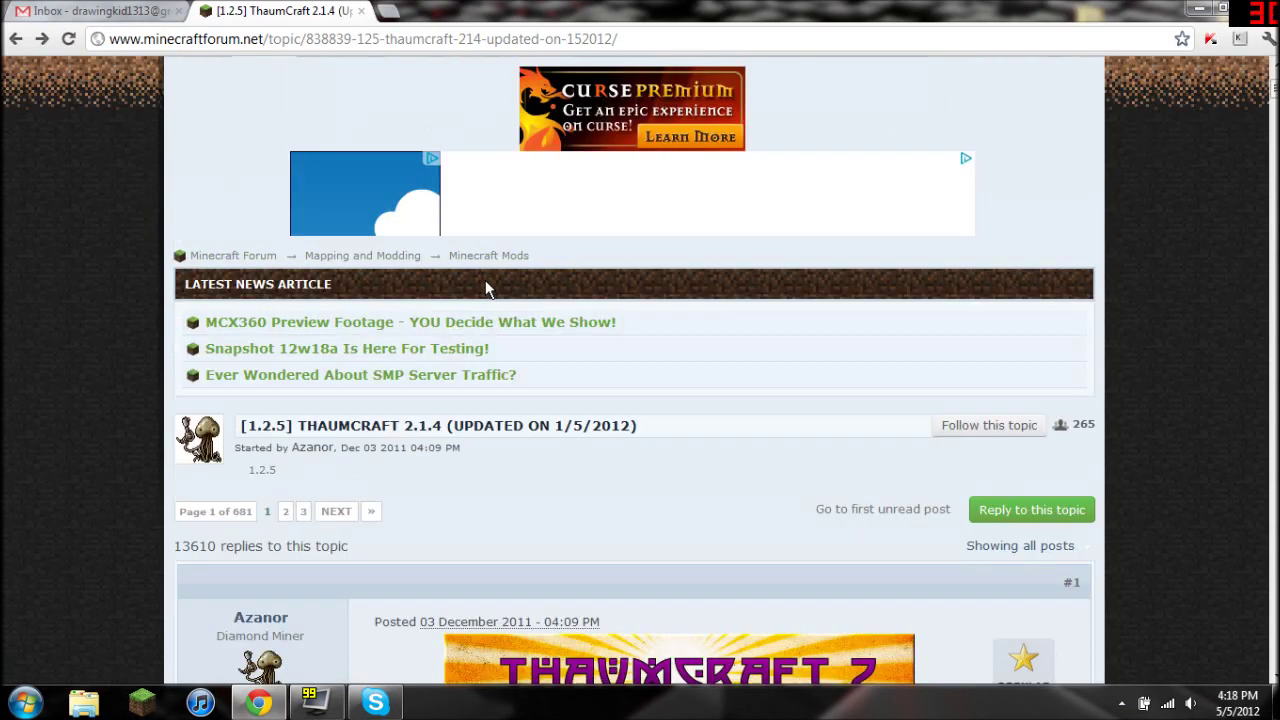
pyautogui.scroll(-10, 374, 465)
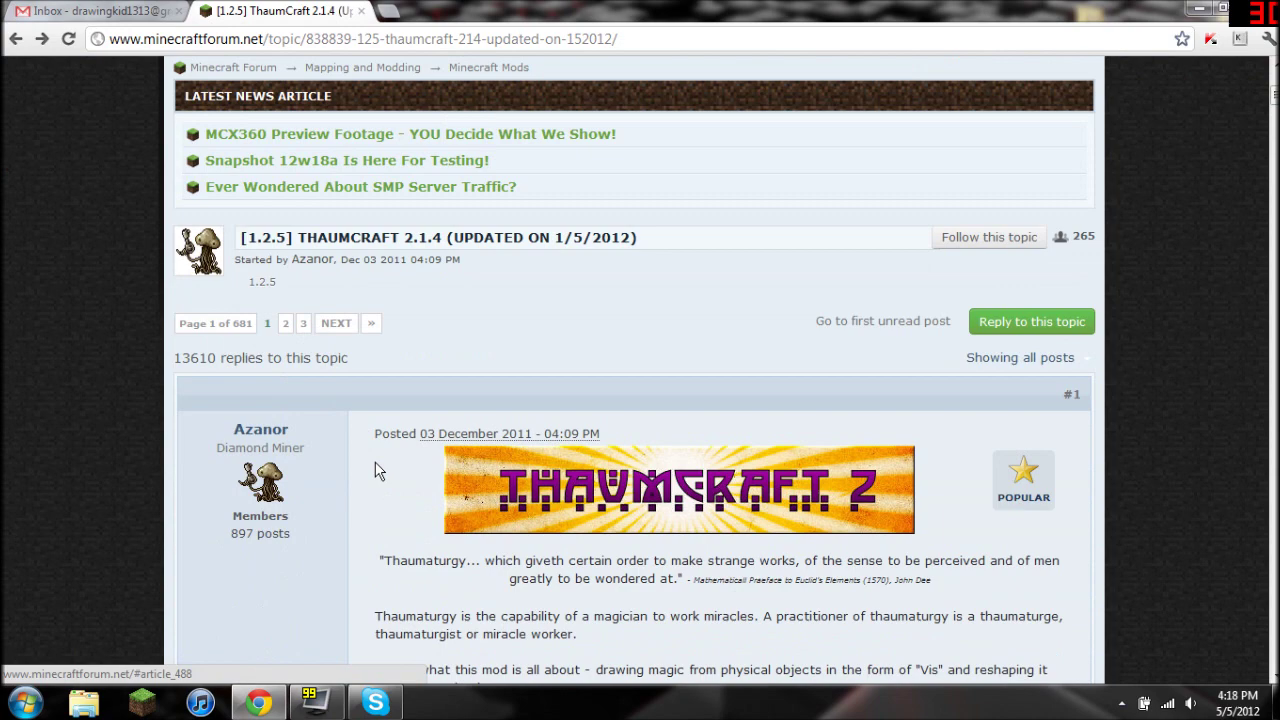
pyautogui.scroll(-5, 378, 457)
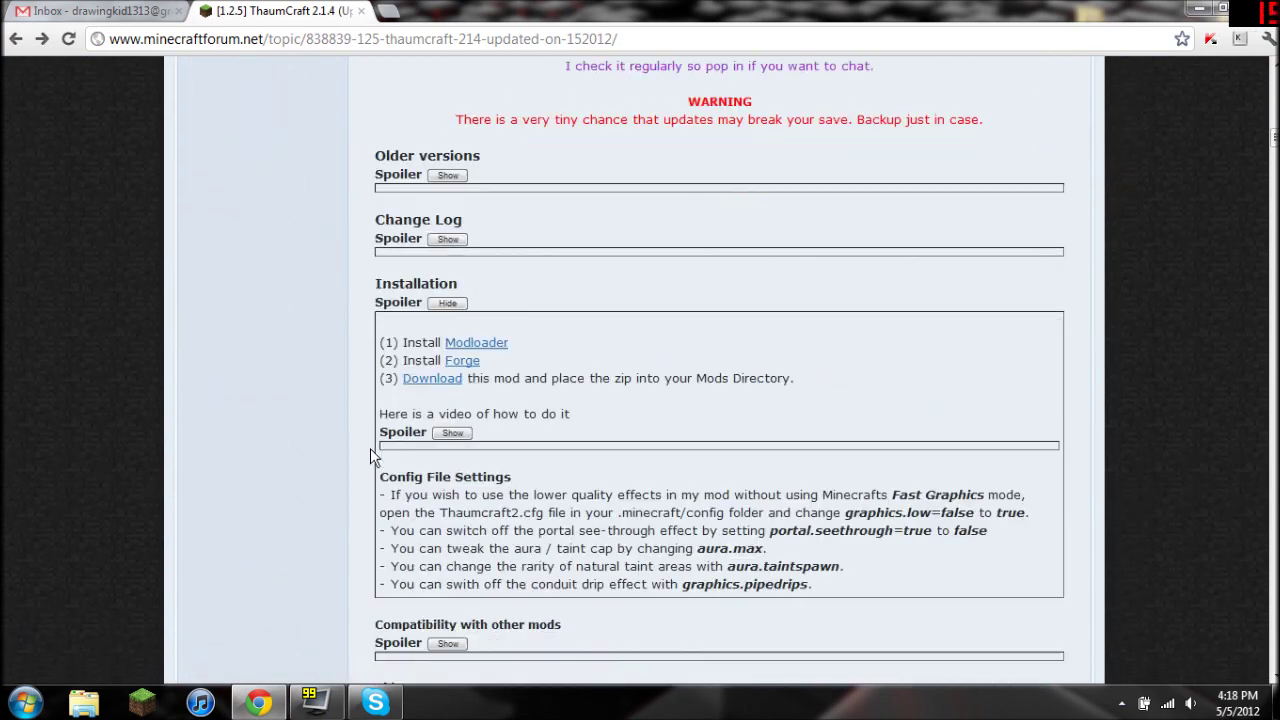
pyautogui.click(437, 211)
pyautogui.click(440, 209)
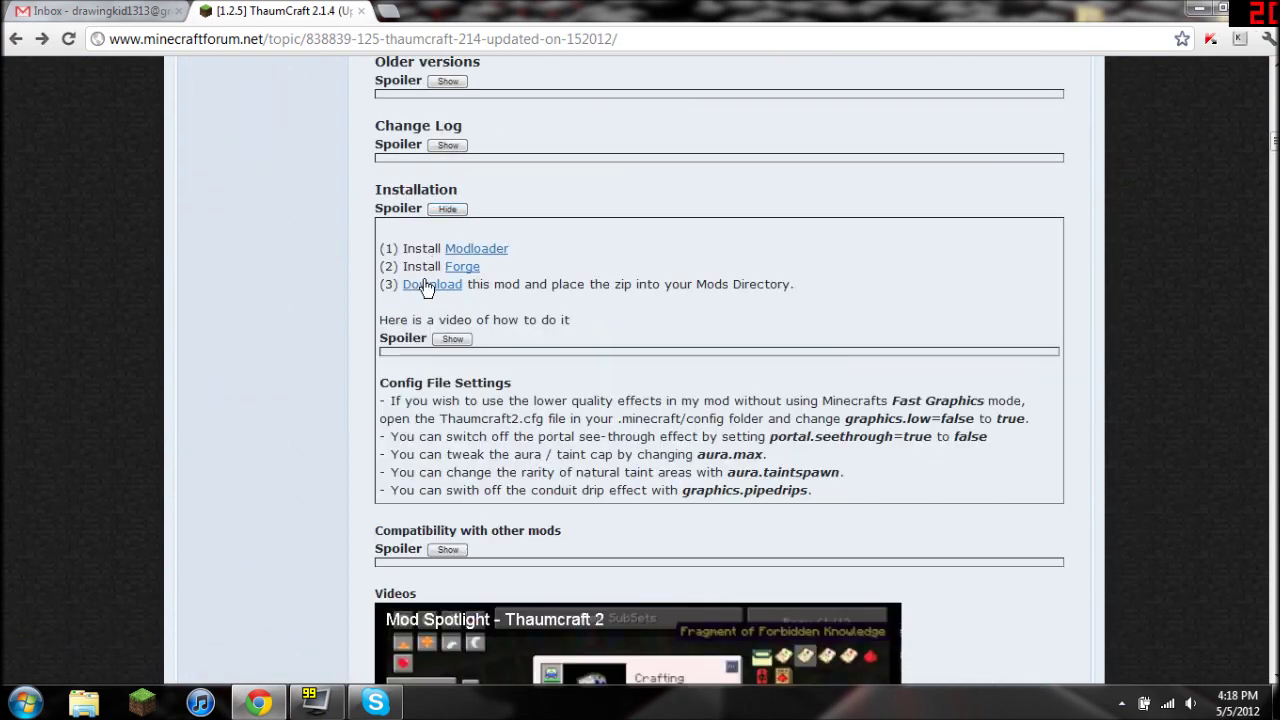
pyautogui.moveTo(381, 248); pyautogui.dragTo(762, 318)
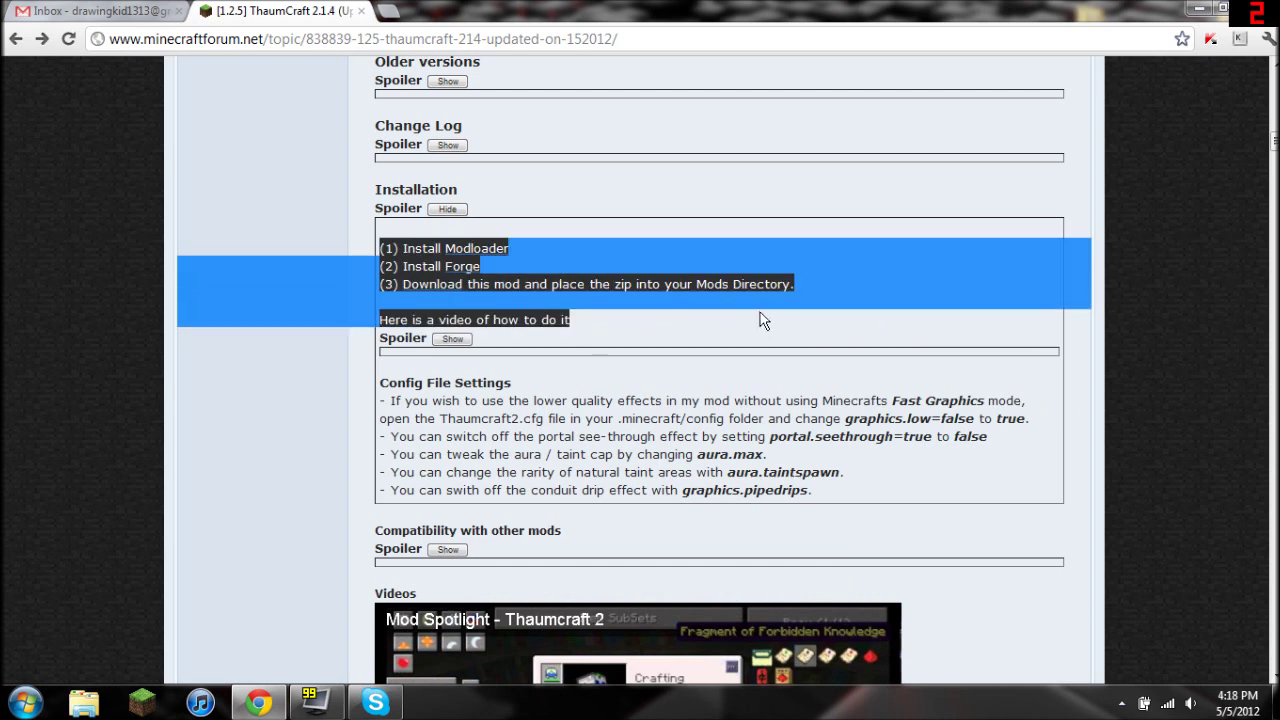
pyautogui.click(725, 308)
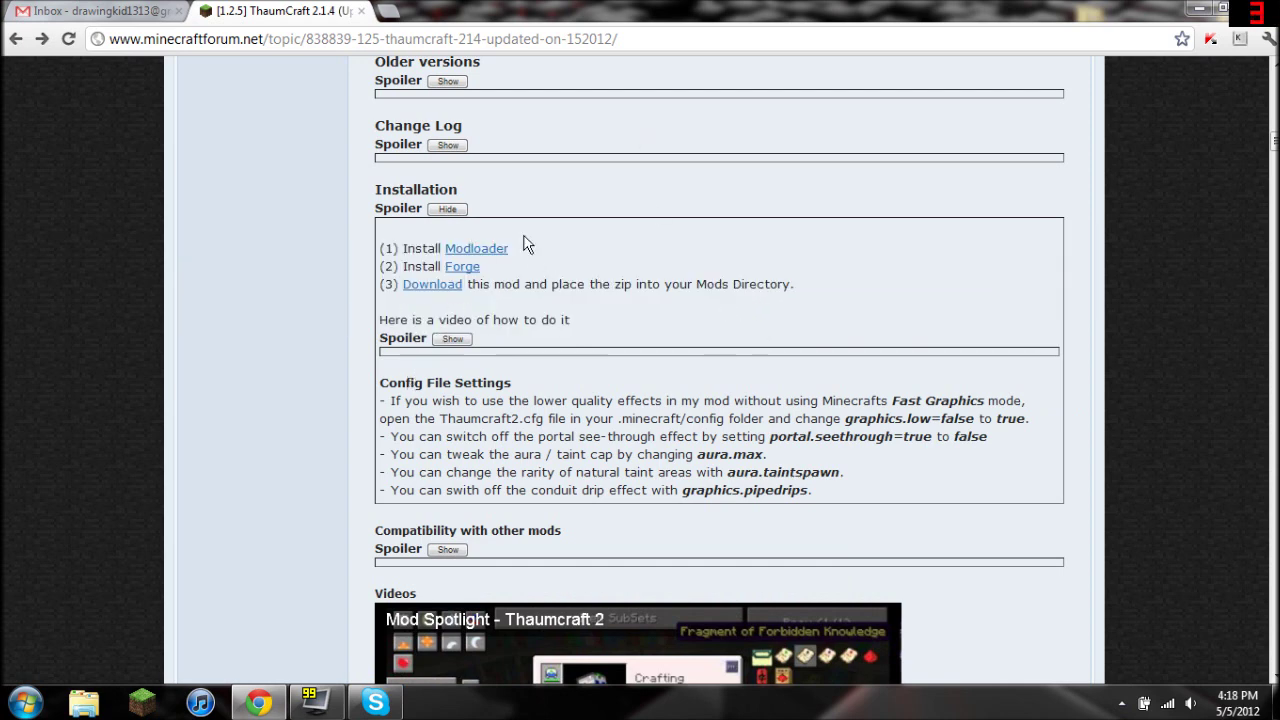
# Download ThaumCraft2.1.4.zip from the thread's installation instructions, skipping the adf.ly ad, and return to the desktop.
pyautogui.click(430, 293)
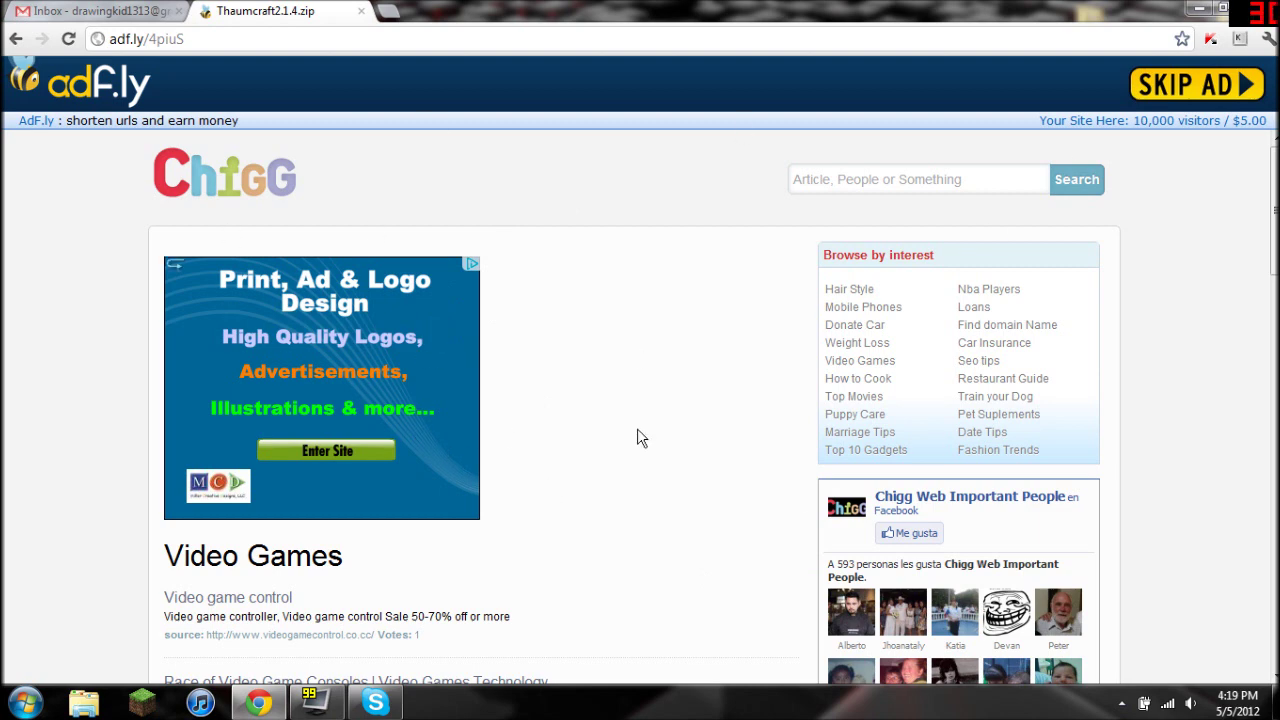
pyautogui.click(1193, 84)
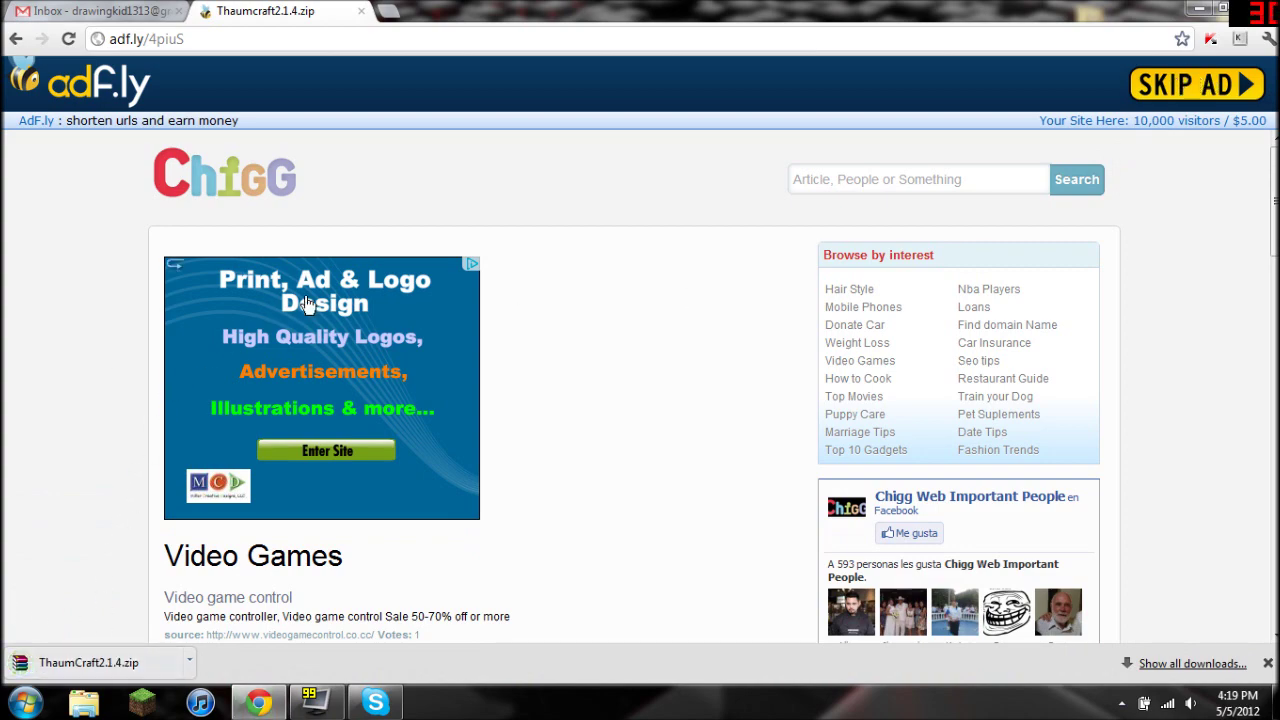
pyautogui.click(137, 13)
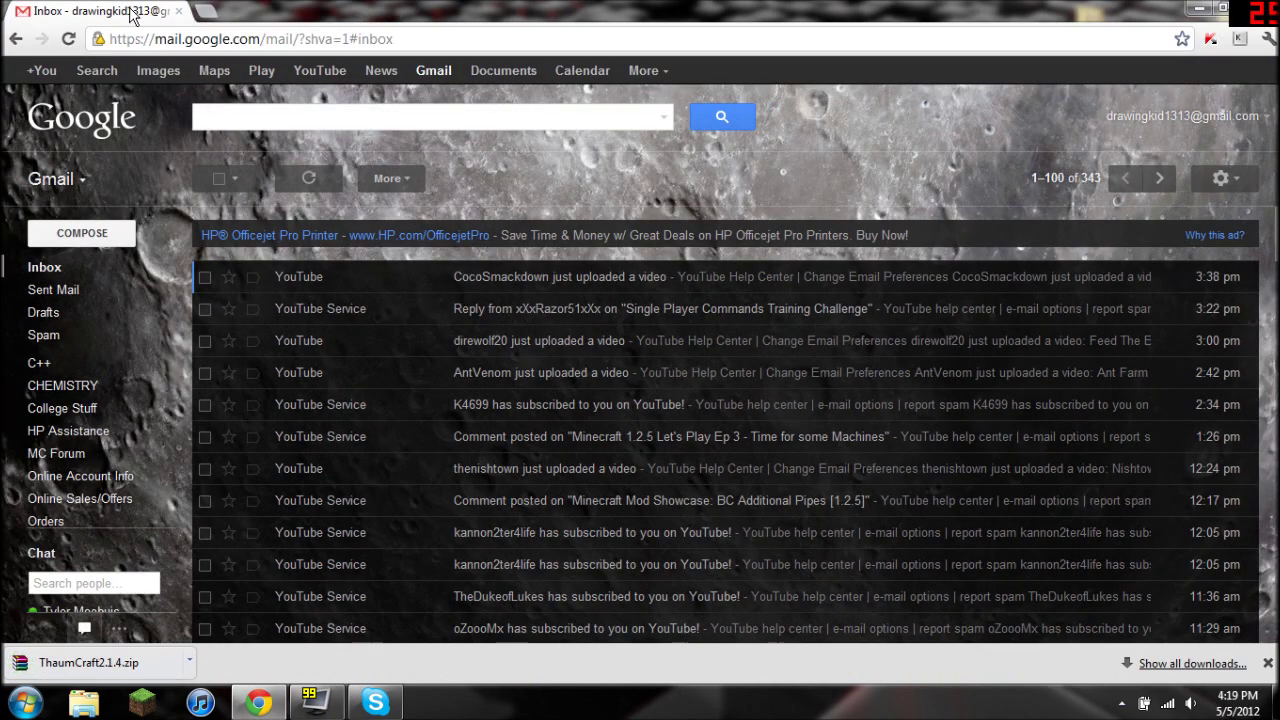
pyautogui.press('super+d')
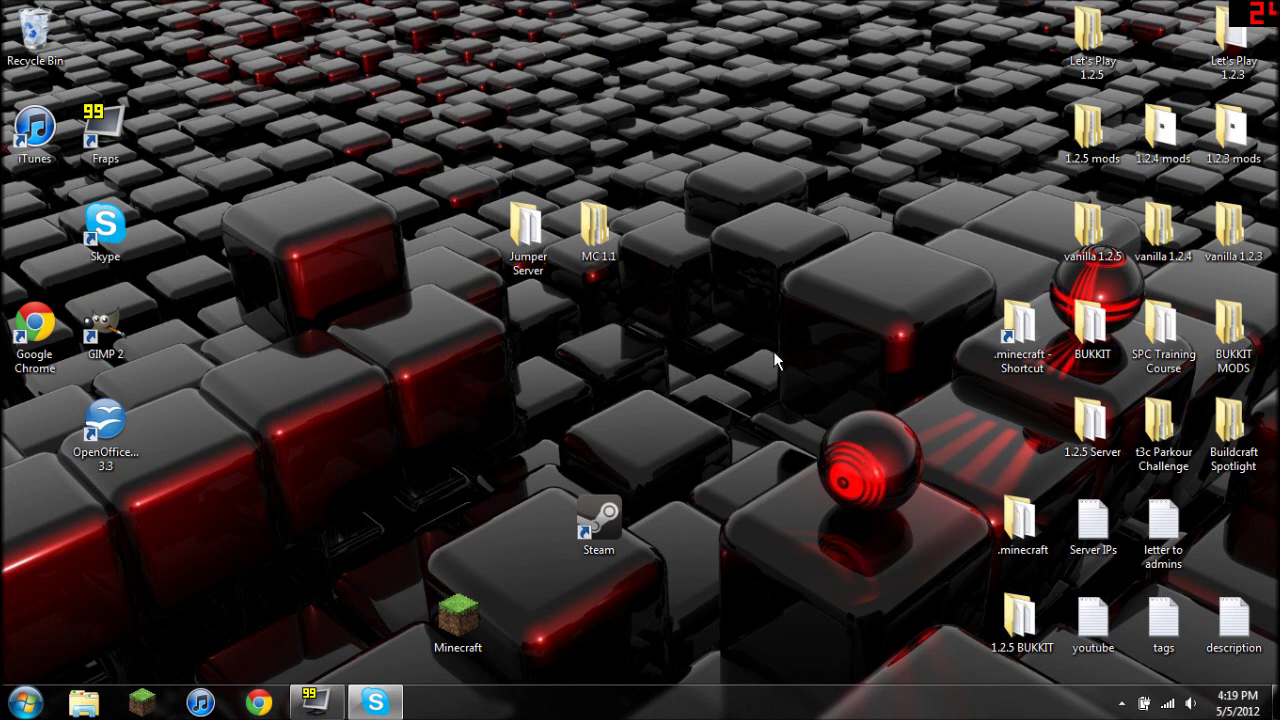
# Open the Roaming folder by searching for %appdata% from the Start menu, and dismiss its window.
pyautogui.press('super')
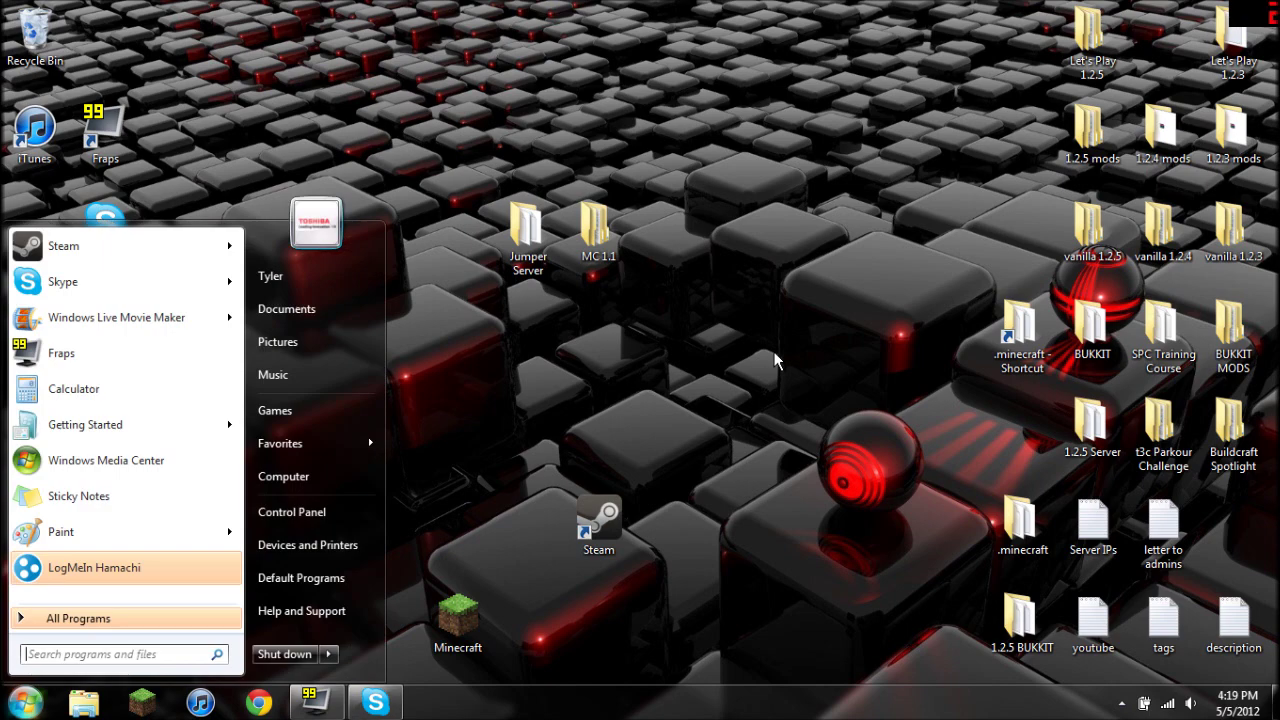
pyautogui.write('%appdata')
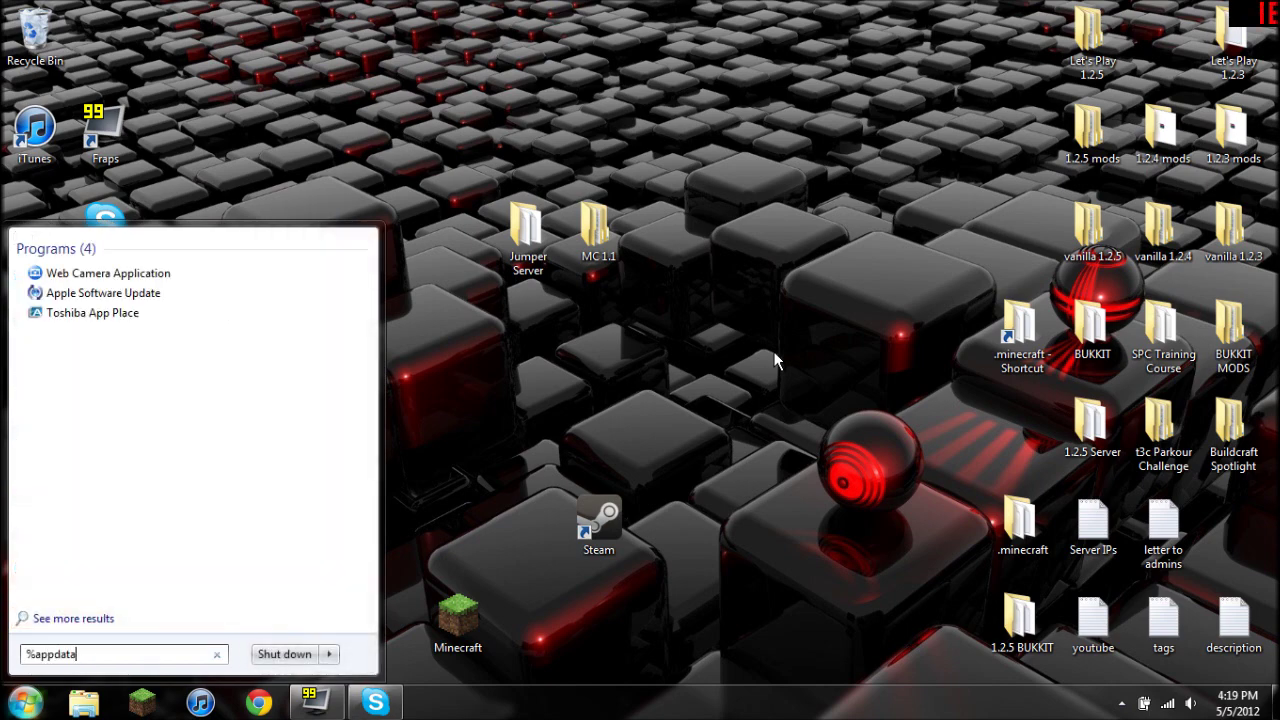
pyautogui.write('%')
pyautogui.press('Return')
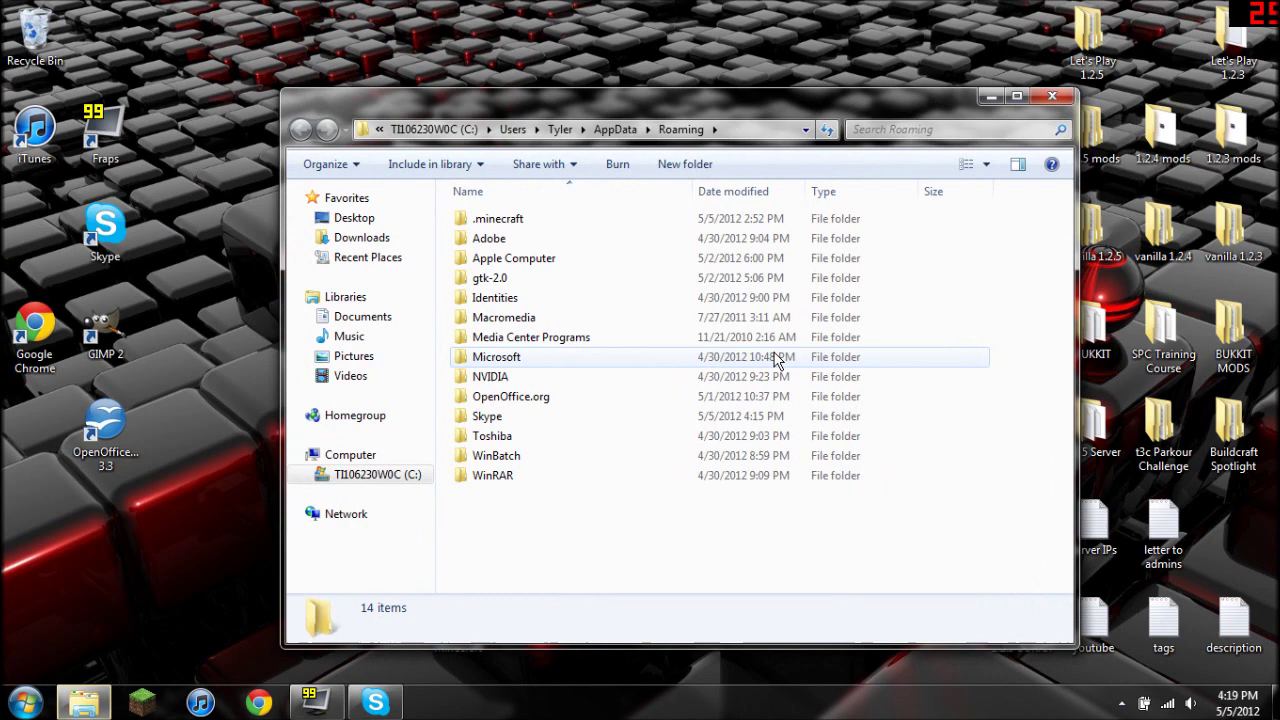
pyautogui.moveTo(556, 105); pyautogui.dragTo(472, 59)
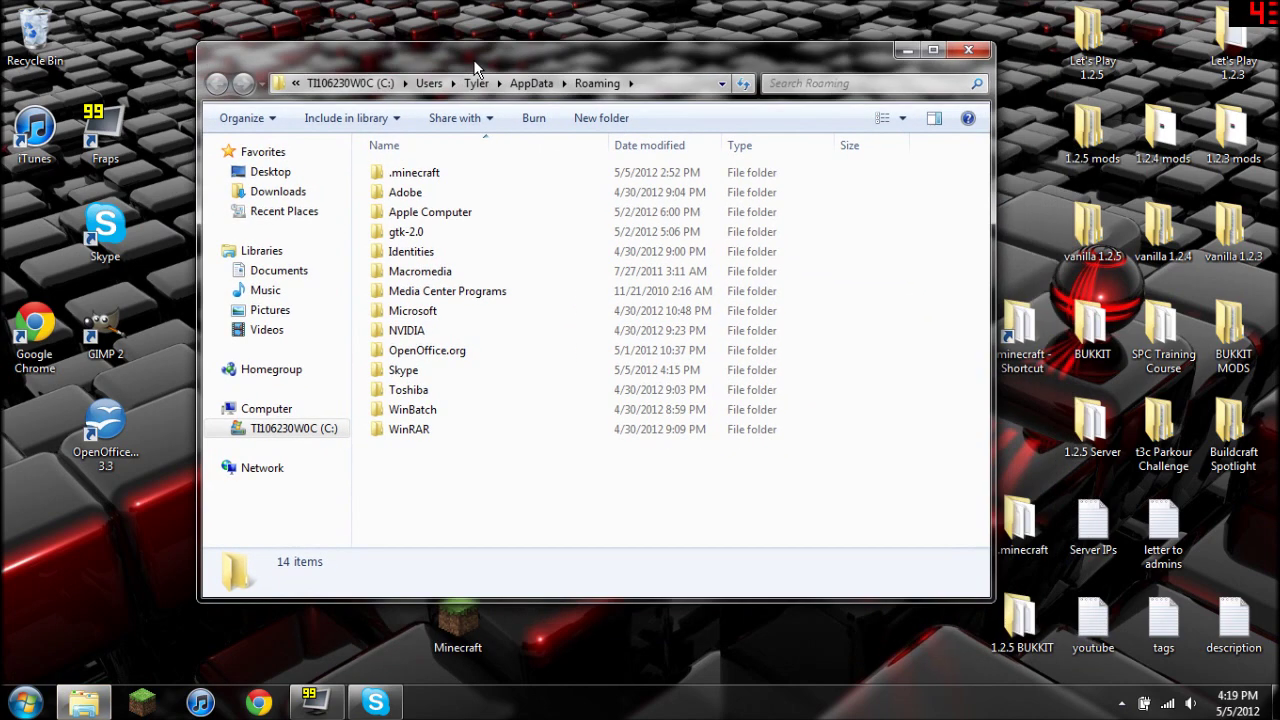
pyautogui.click(906, 49)
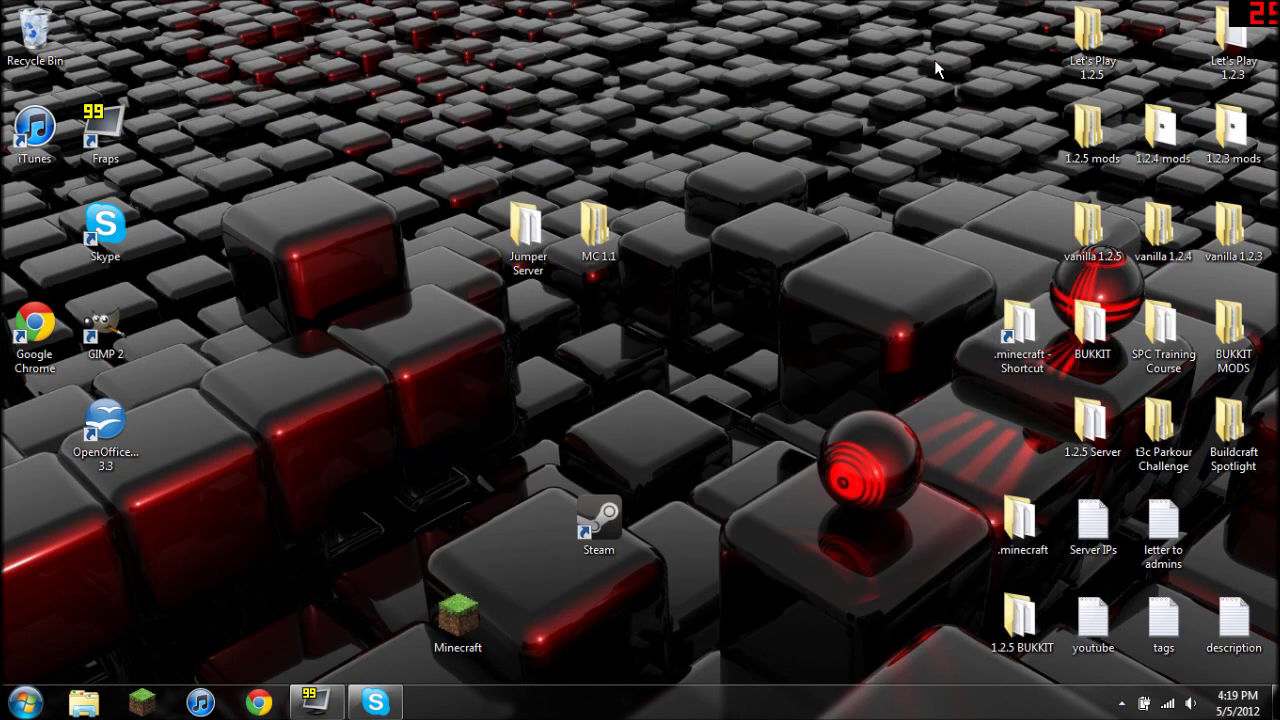
# Open the Roaming folder by running %appdata% from the Run dialog.
pyautogui.press('super+r')
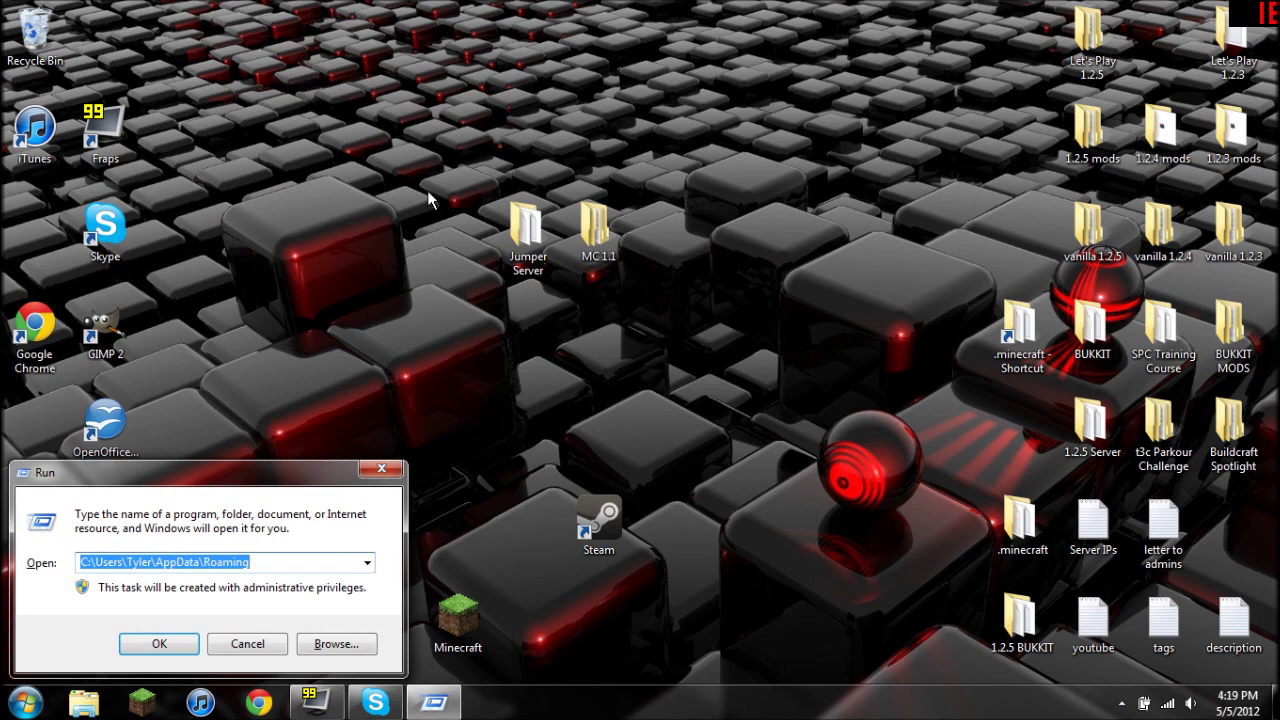
pyautogui.moveTo(190, 480); pyautogui.dragTo(221, 393)
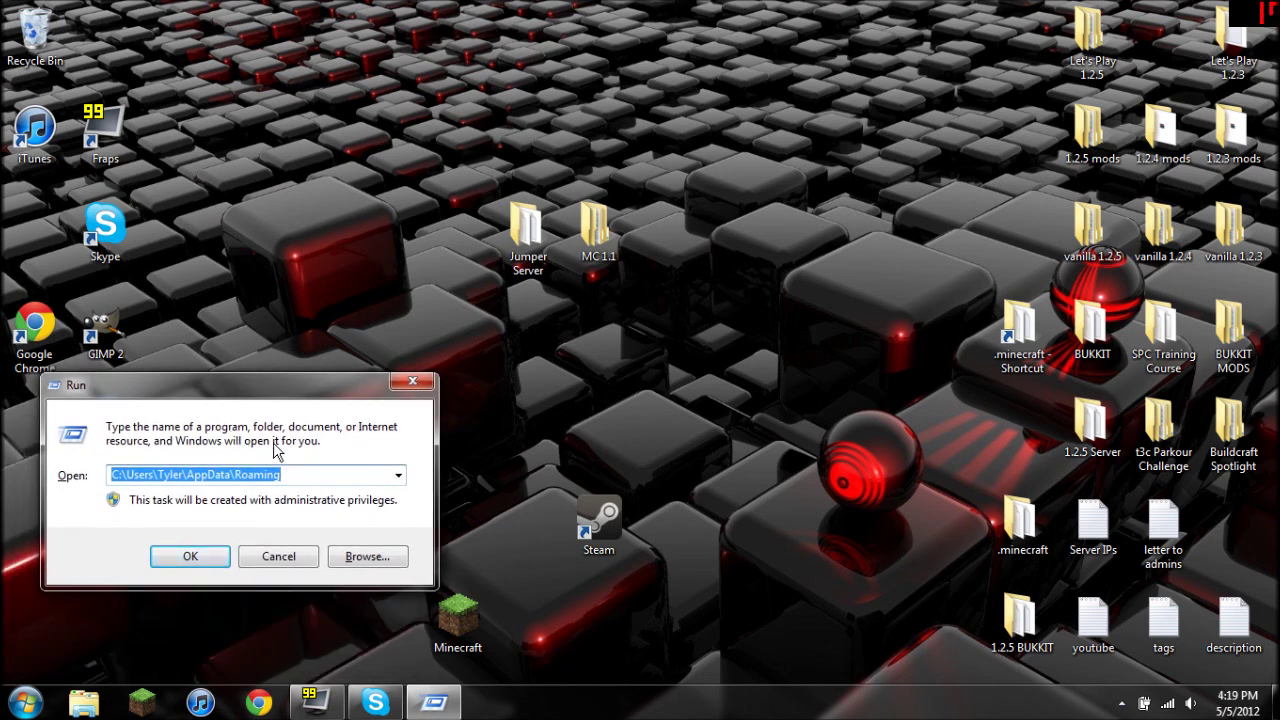
pyautogui.write('%appd')
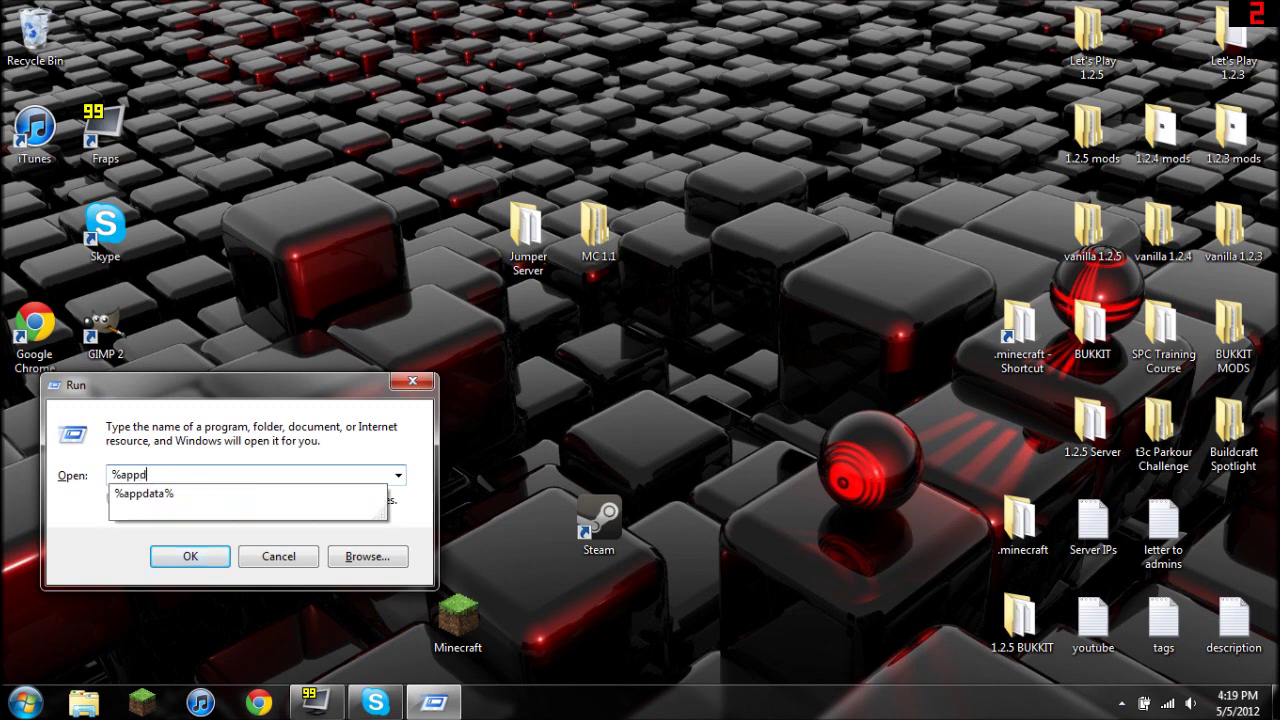
pyautogui.write('ta%')
pyautogui.press('Return')
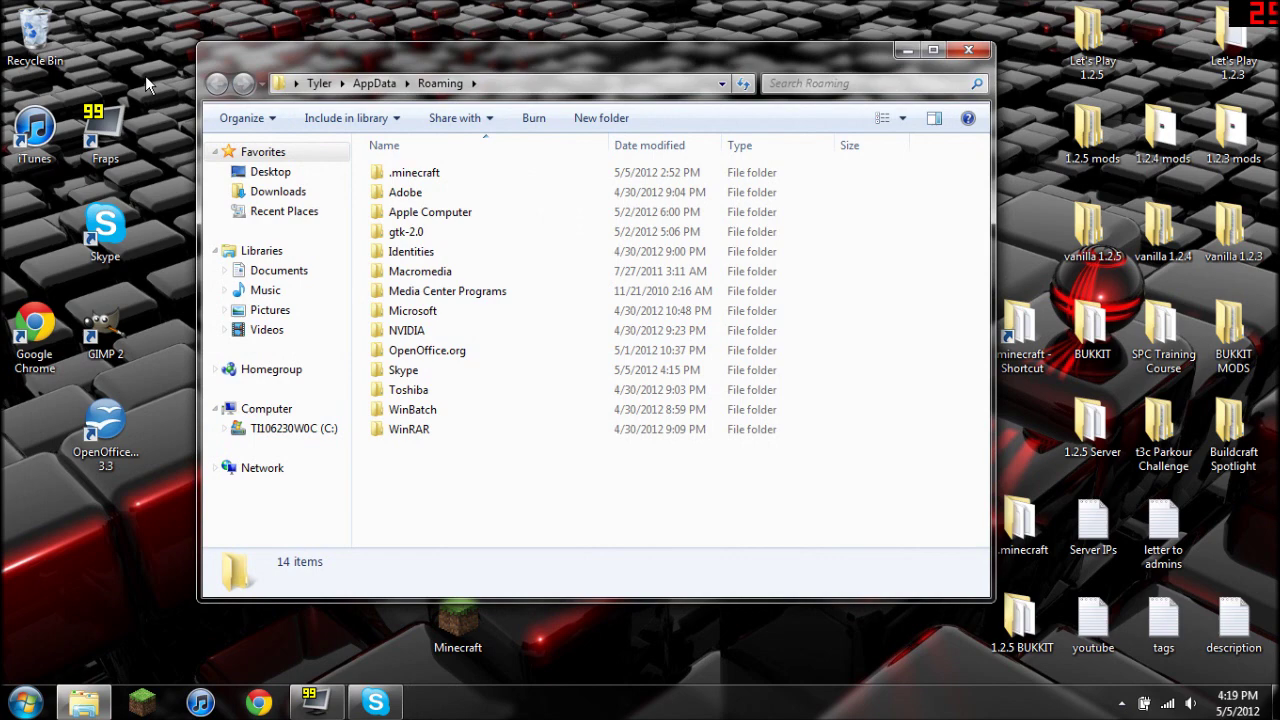
# Look inside the .minecraft folder, return to Roaming and delete the .minecraft folder to the Recycle Bin.
pyautogui.doubleClick(405, 172)
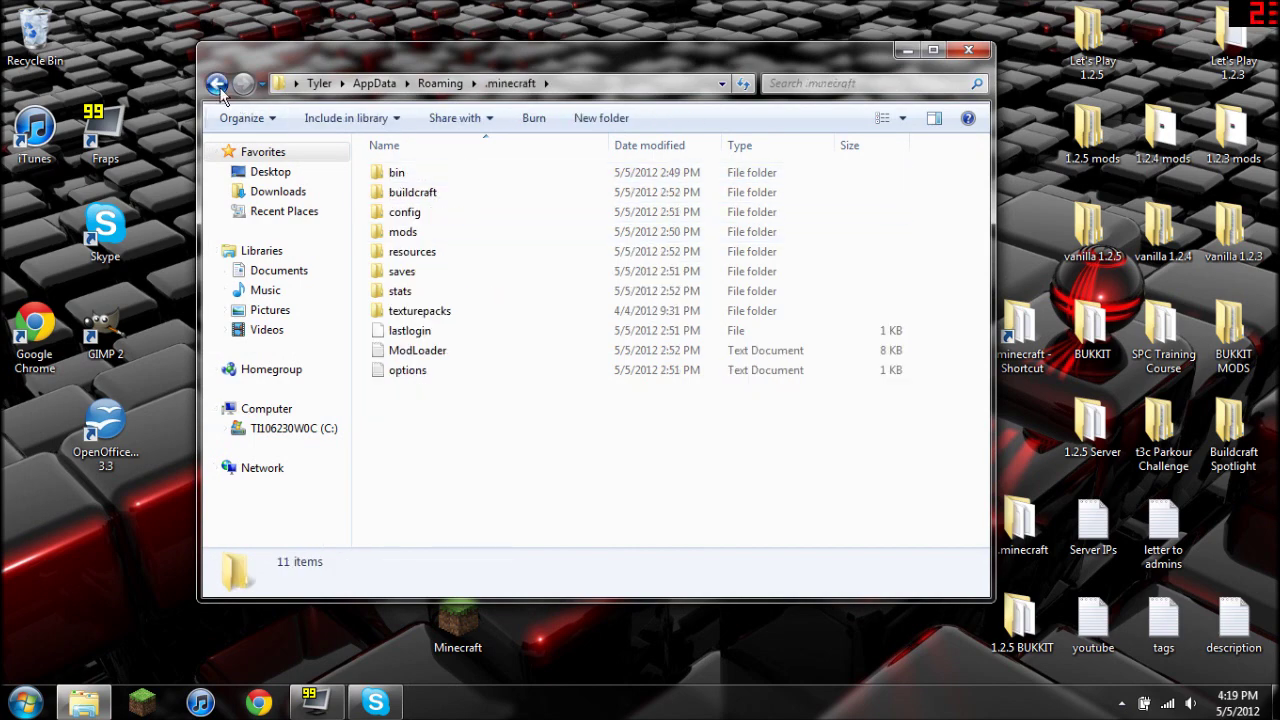
pyautogui.click(218, 85)
pyautogui.press('Delete')
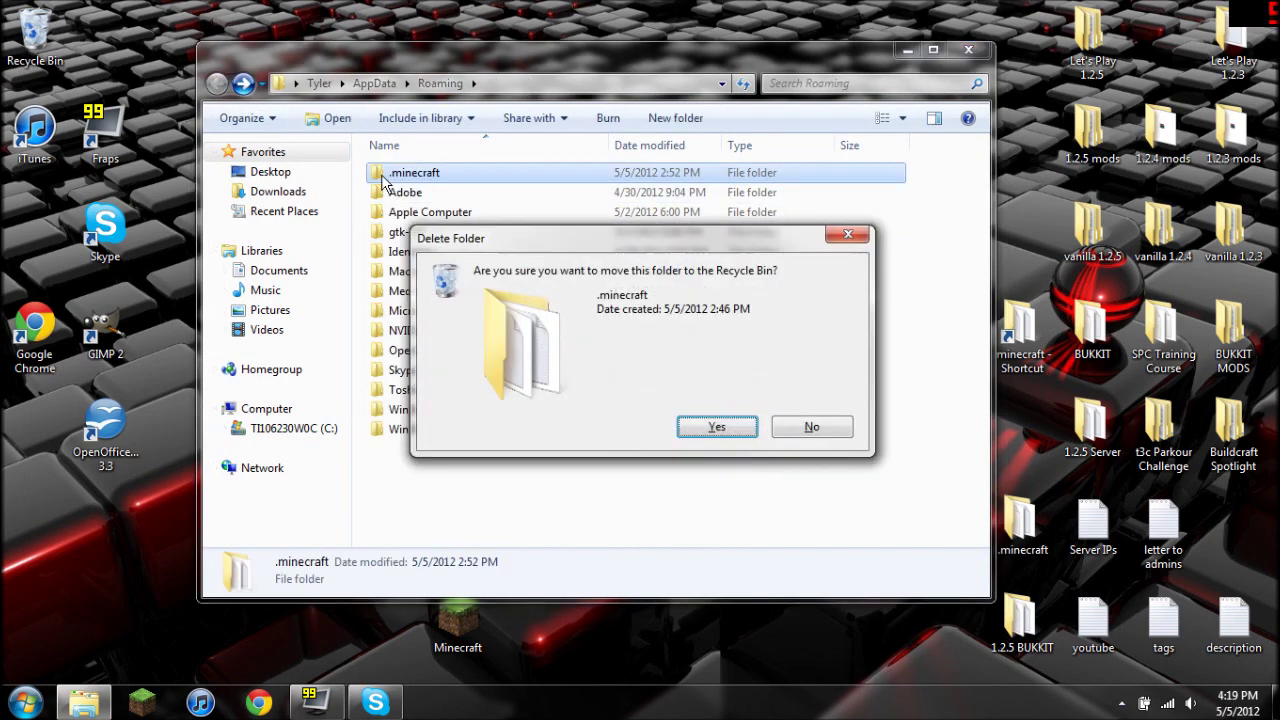
pyautogui.press('Return')
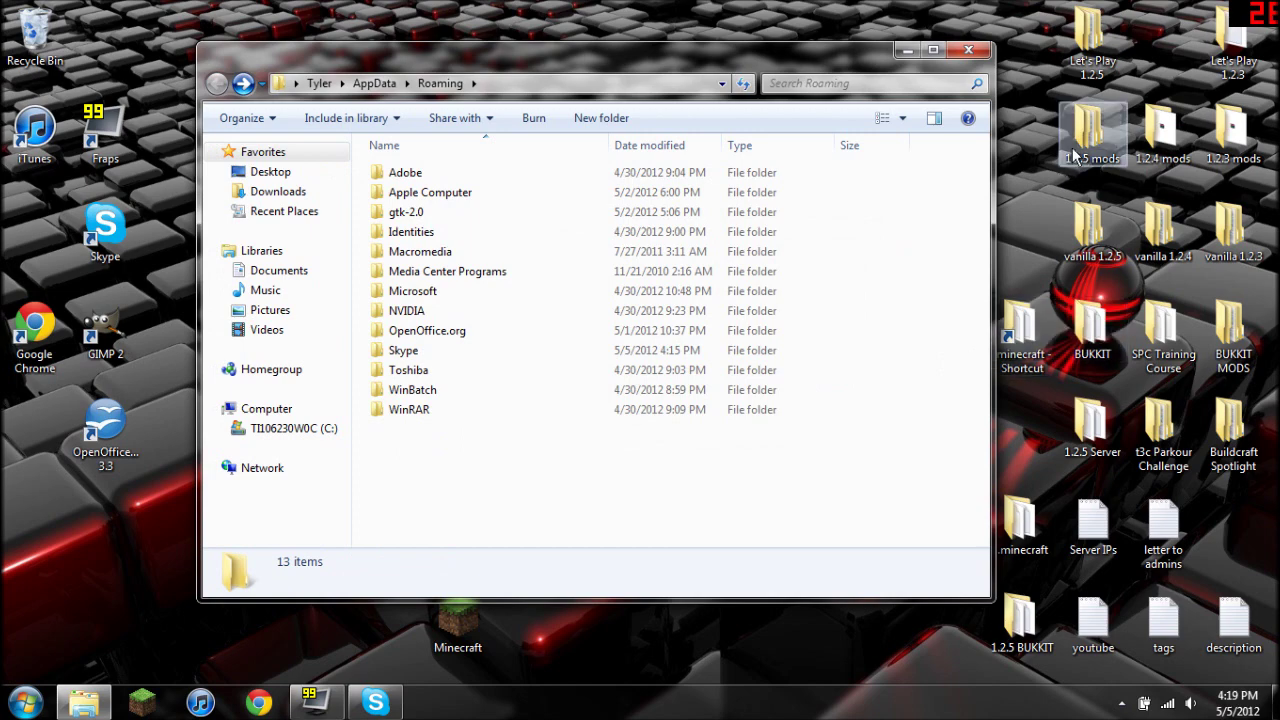
# Copy the clean .minecraft folder from the desktop's vanilla 1.2.5 folder into Roaming and close the source window.
pyautogui.doubleClick(1092, 228)
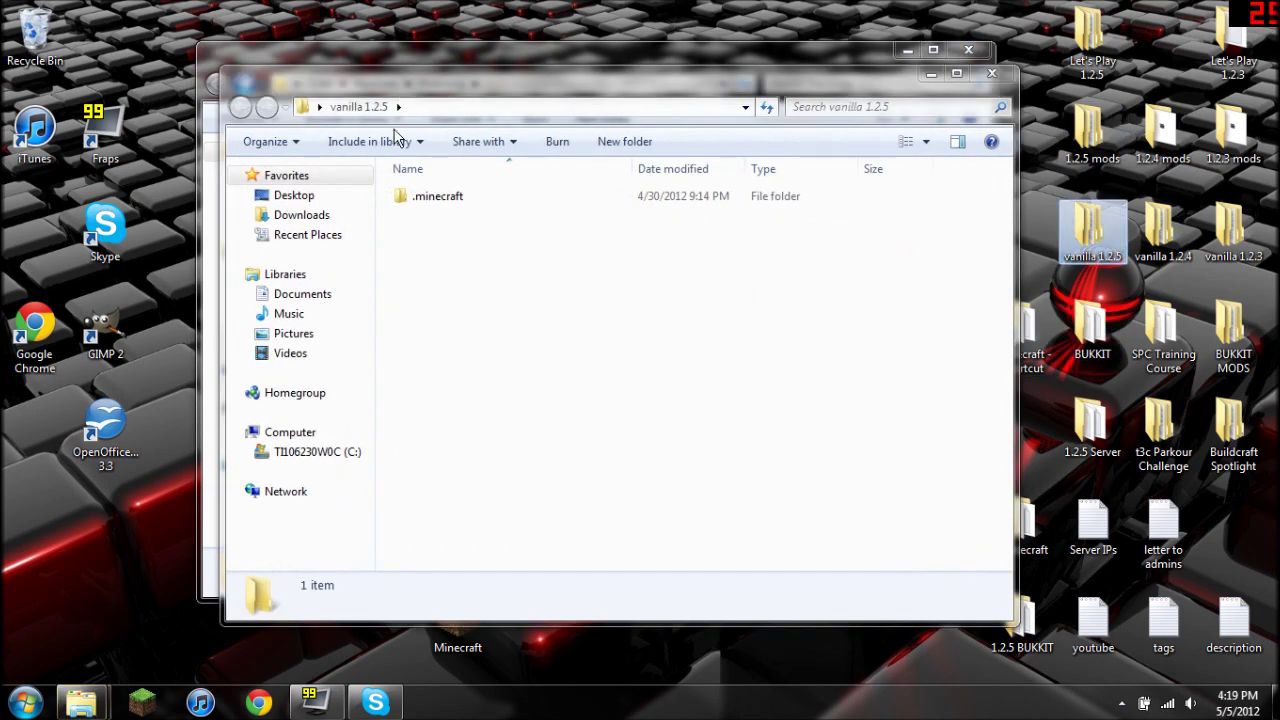
pyautogui.moveTo(437, 196); pyautogui.dragTo(405, 52)
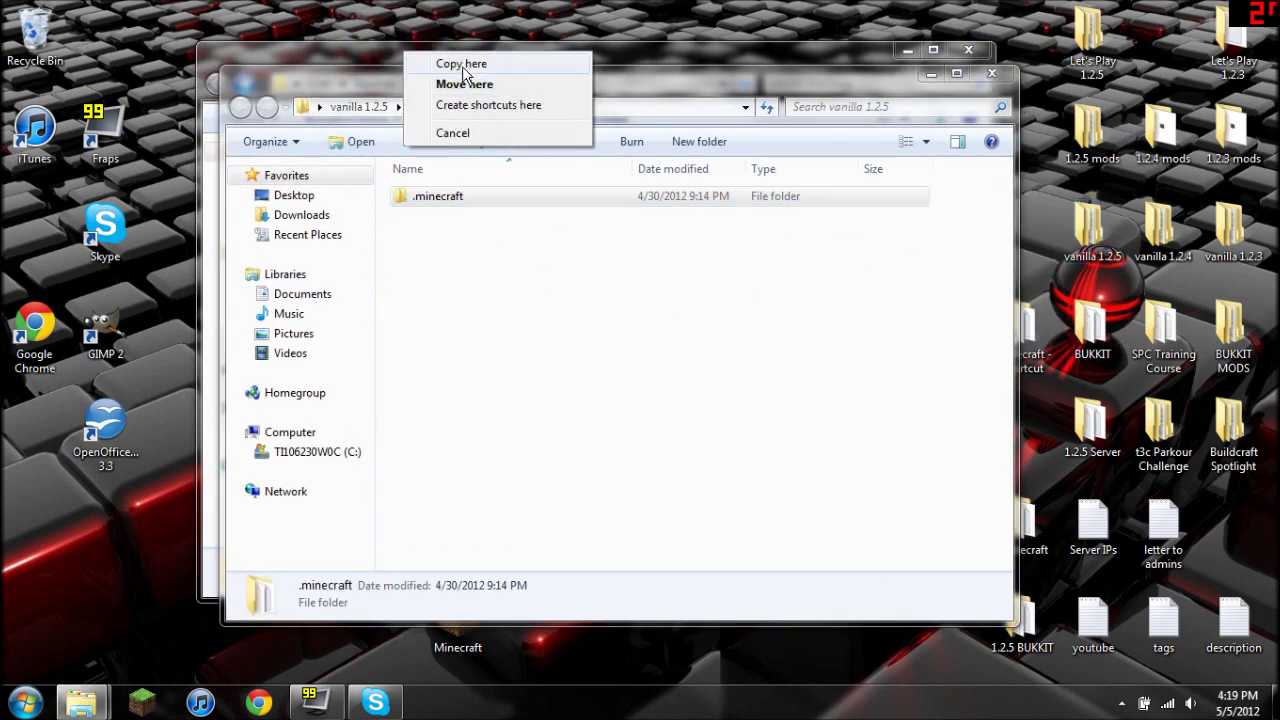
pyautogui.click(455, 63)
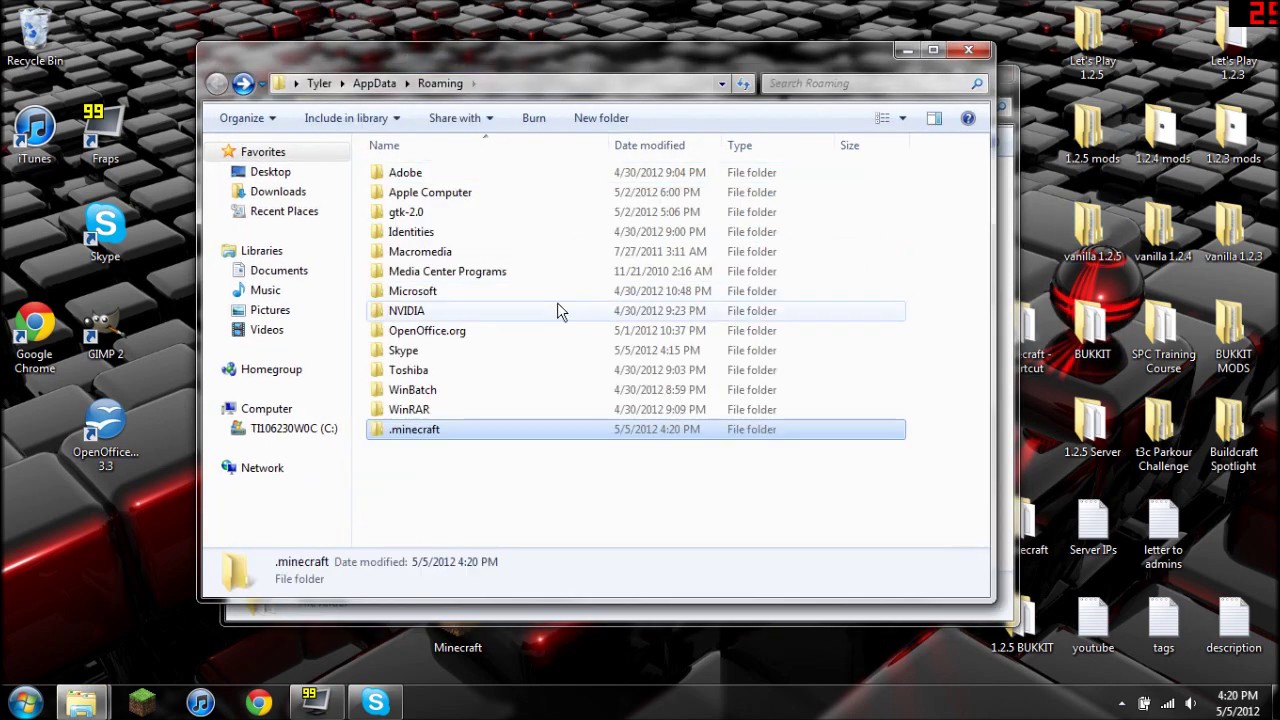
pyautogui.click(1003, 76)
# Open the minecraft jar from the new .minecraft folder's bin subfolder with WinRAR archiver.
pyautogui.doubleClick(437, 429)
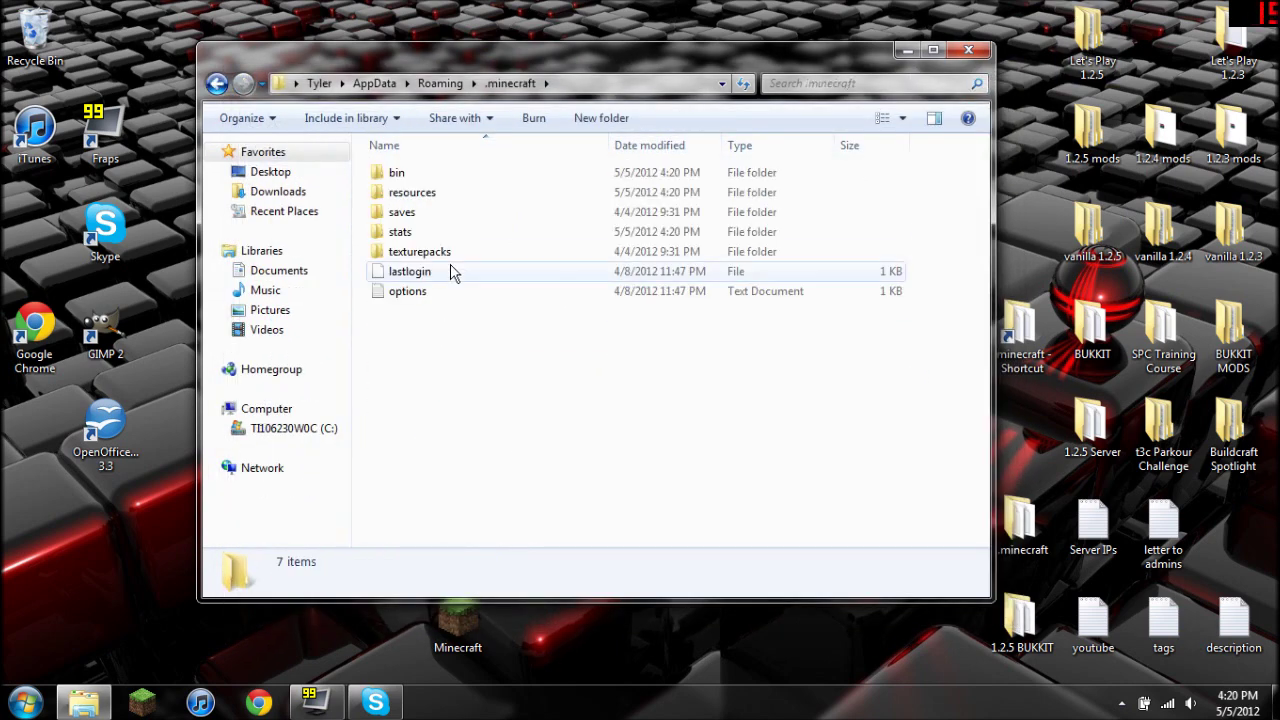
pyautogui.doubleClick(388, 172)
pyautogui.rightClick(377, 273)
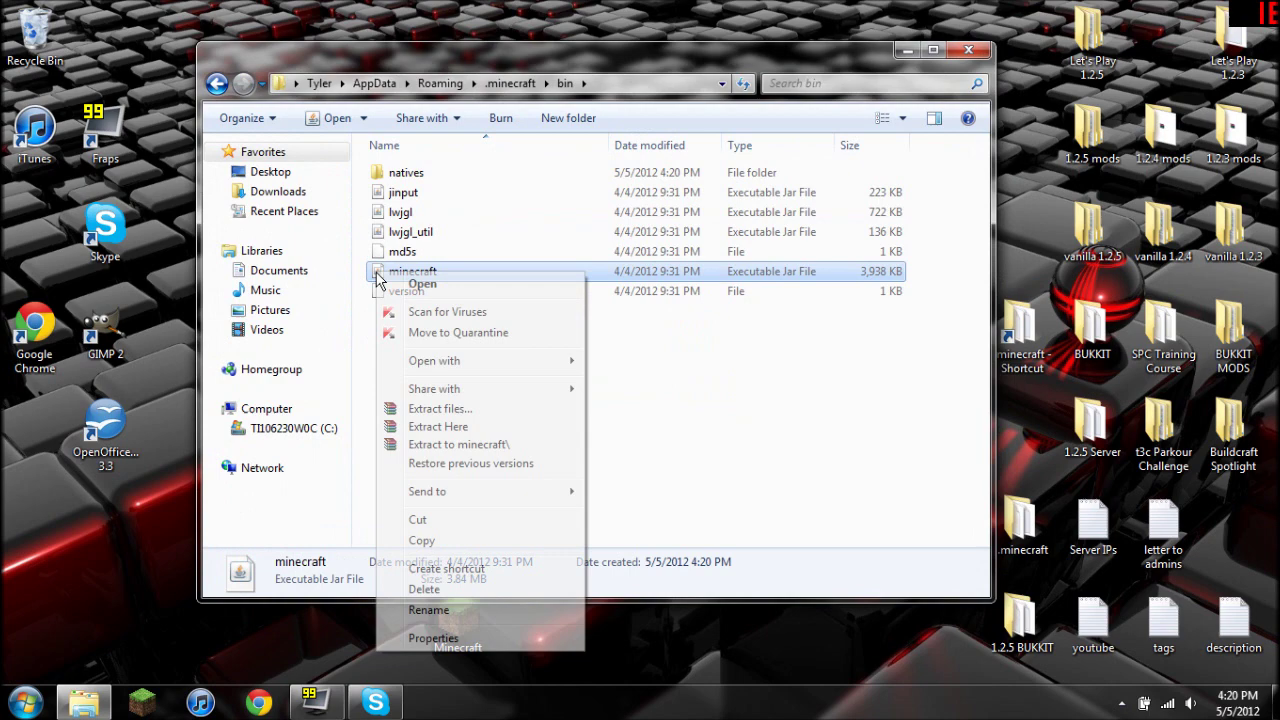
pyautogui.moveTo(442, 362)
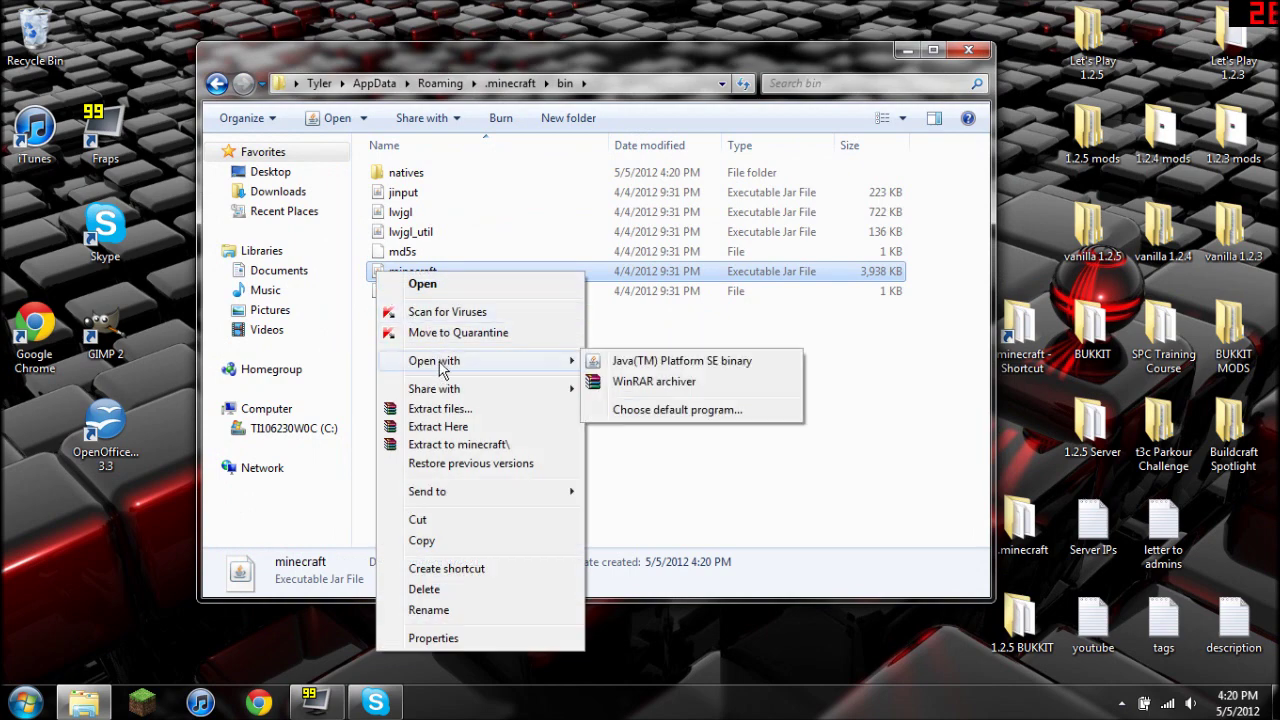
pyautogui.click(650, 383)
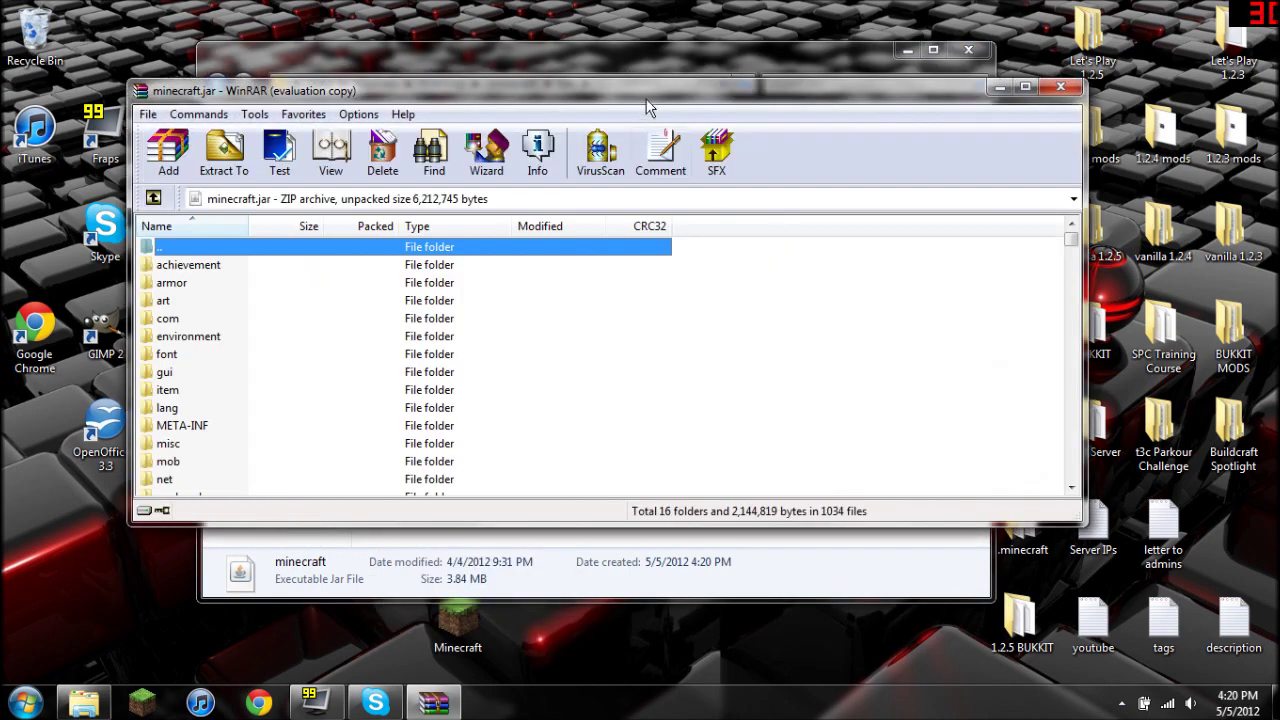
# Delete the META-INF folder from the minecraft.jar archive and confirm the deletion.
pyautogui.moveTo(658, 91); pyautogui.dragTo(20, 240)
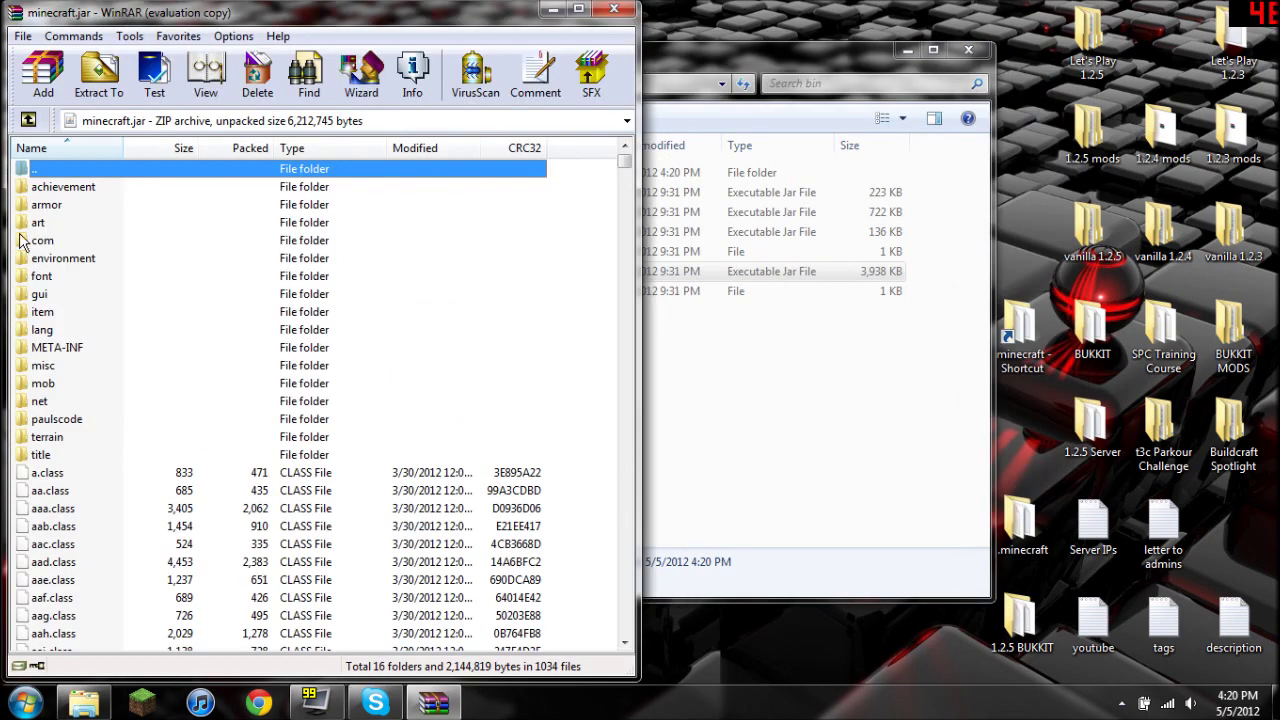
pyautogui.click(40, 348)
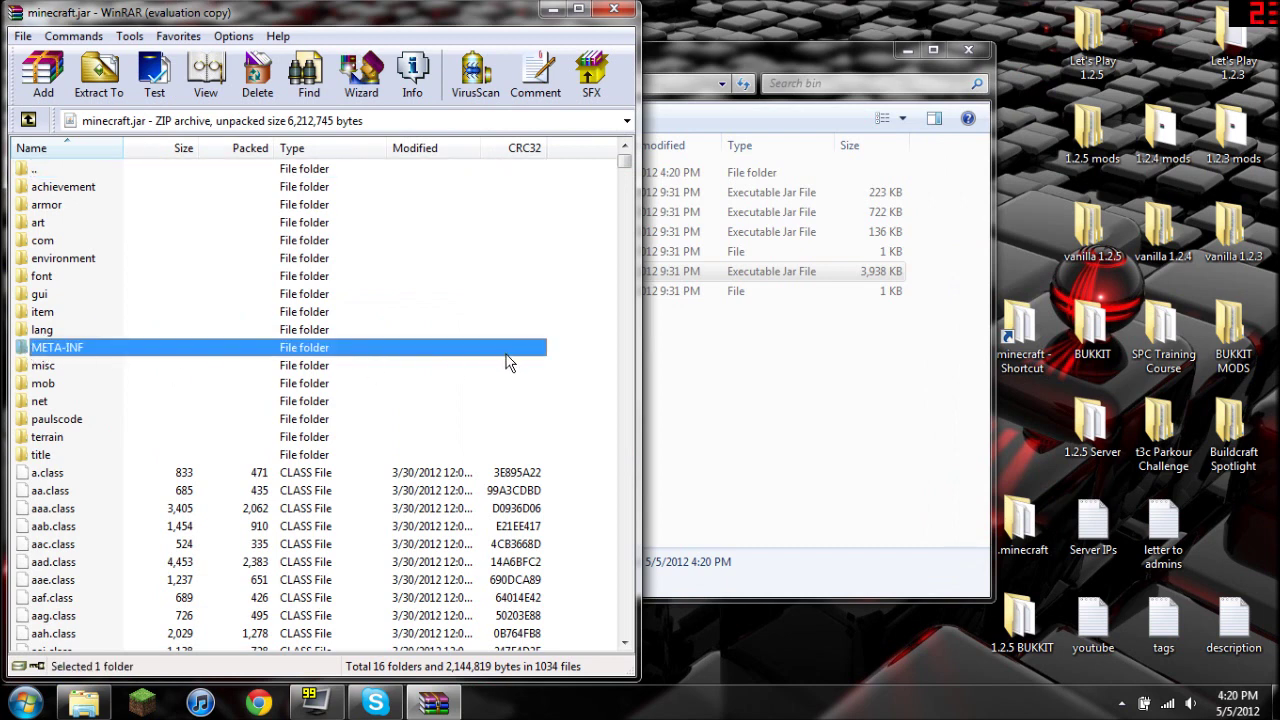
pyautogui.press('Delete')
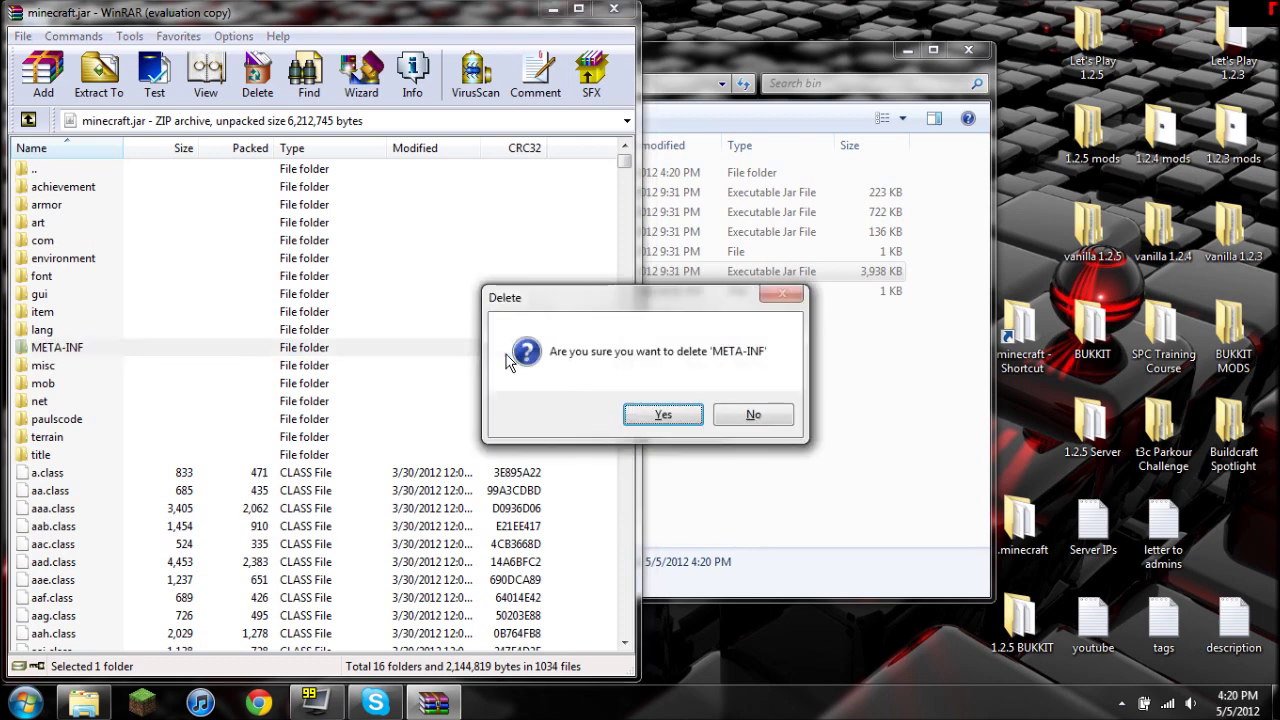
pyautogui.press('Return')
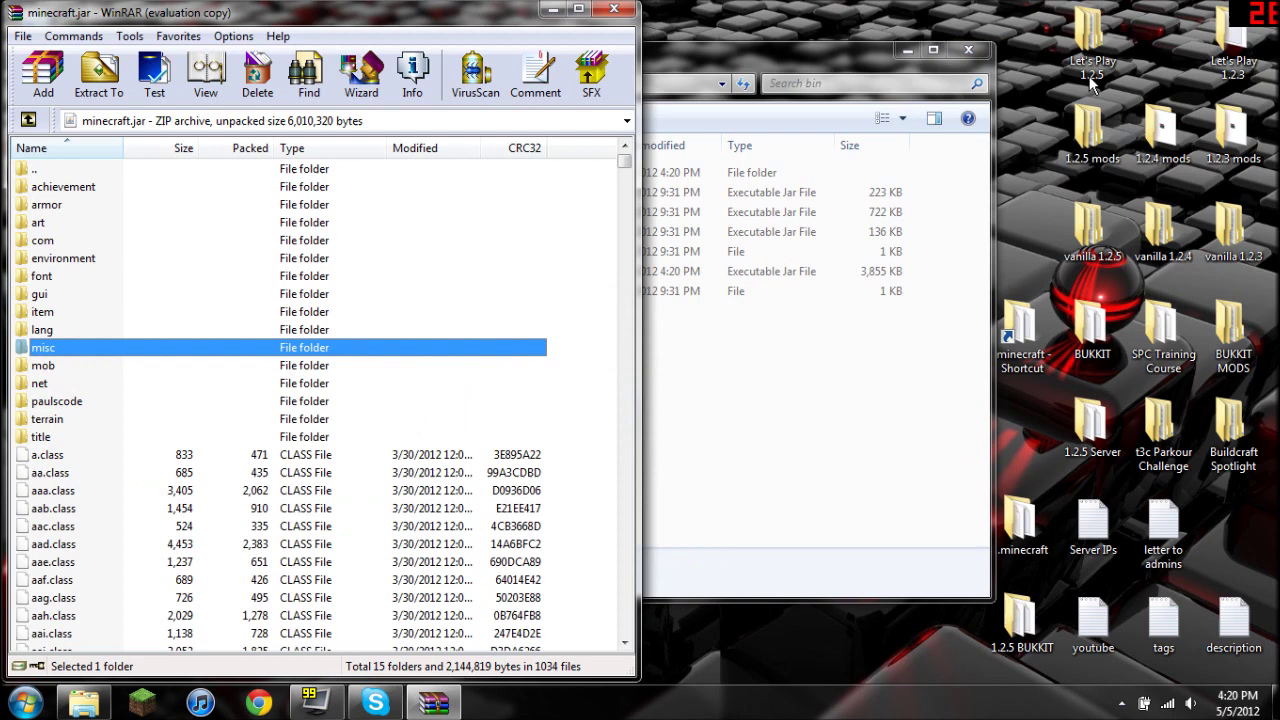
# Open the JAR subfolder of the desktop's Let's Play 1.2.5 folder and place its window beside the minecraft.jar archive.
pyautogui.doubleClick(1095, 45)
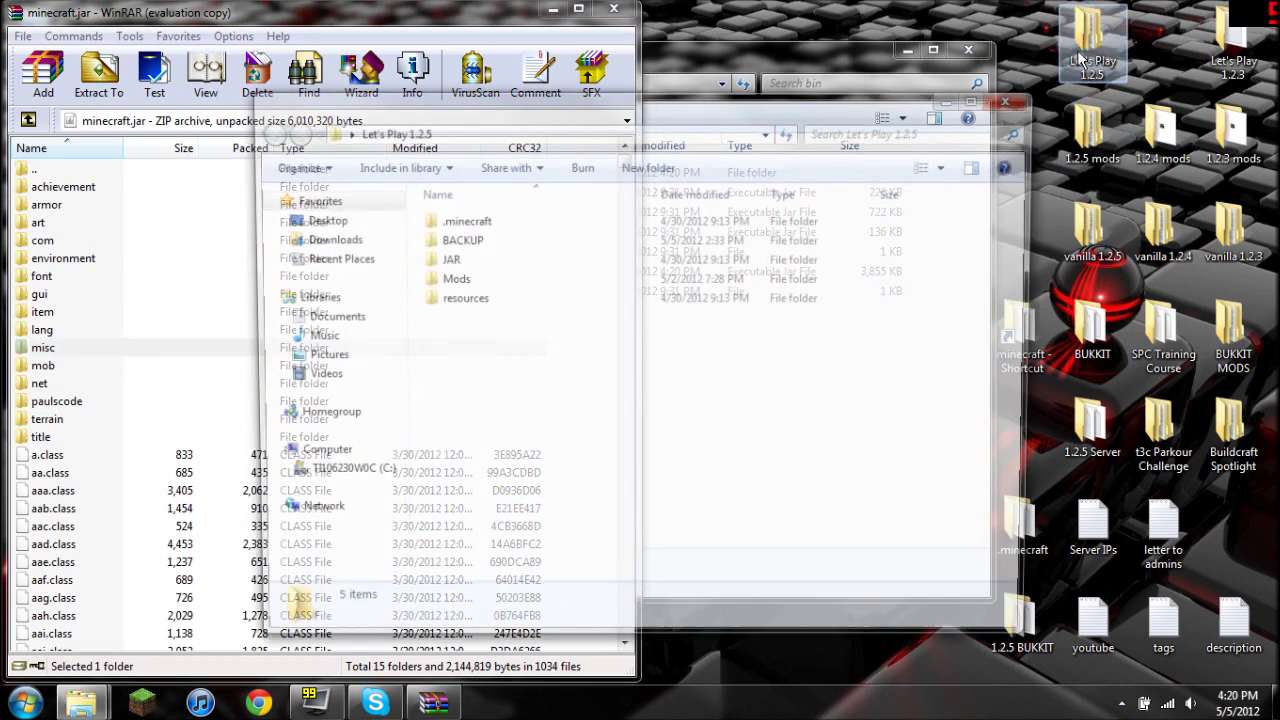
pyautogui.doubleClick(466, 258)
pyautogui.moveTo(540, 109); pyautogui.dragTo(766, 99)
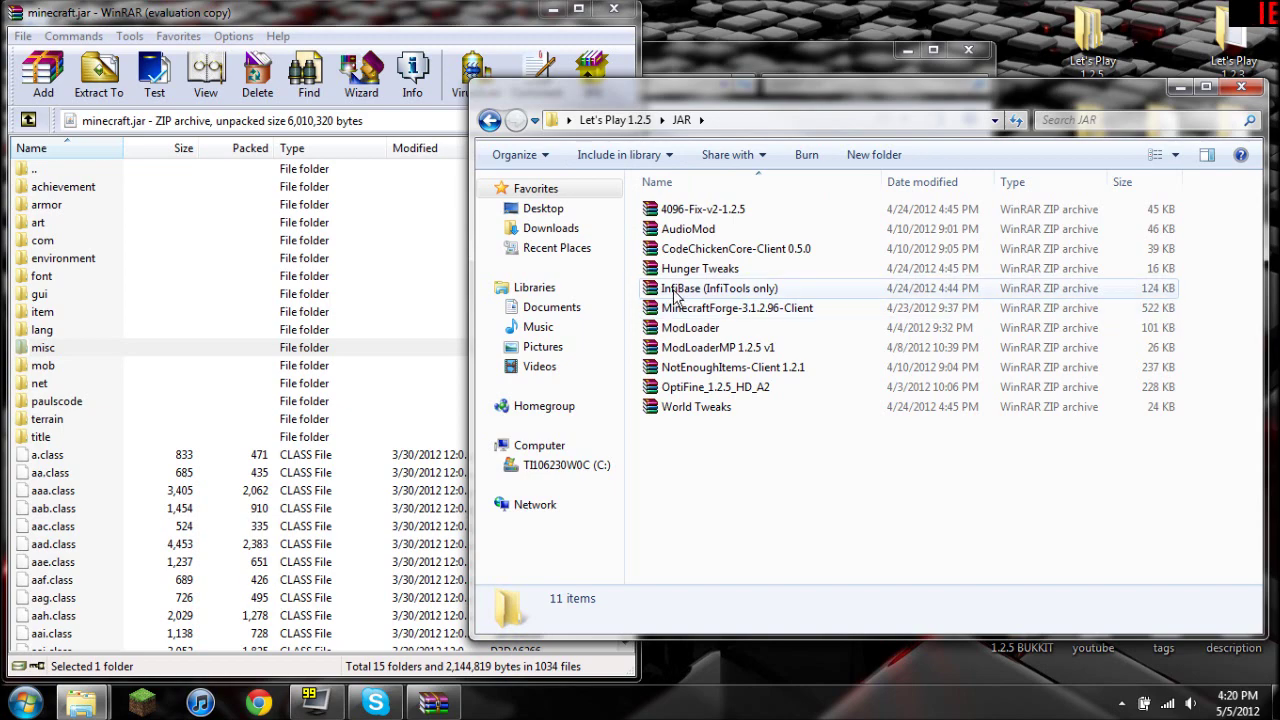
# Add all files from the ModLoader archive to minecraft.jar and close the ModLoader archive.
pyautogui.doubleClick(664, 330)
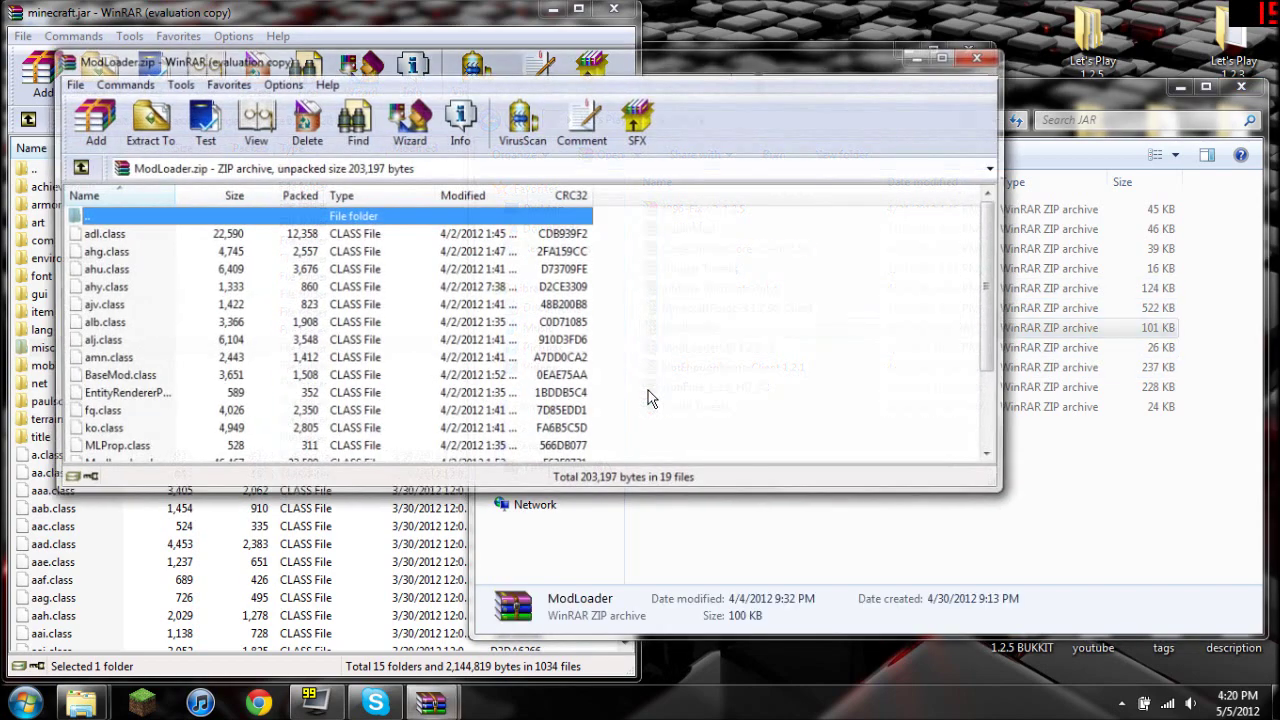
pyautogui.moveTo(606, 228); pyautogui.dragTo(130, 390)
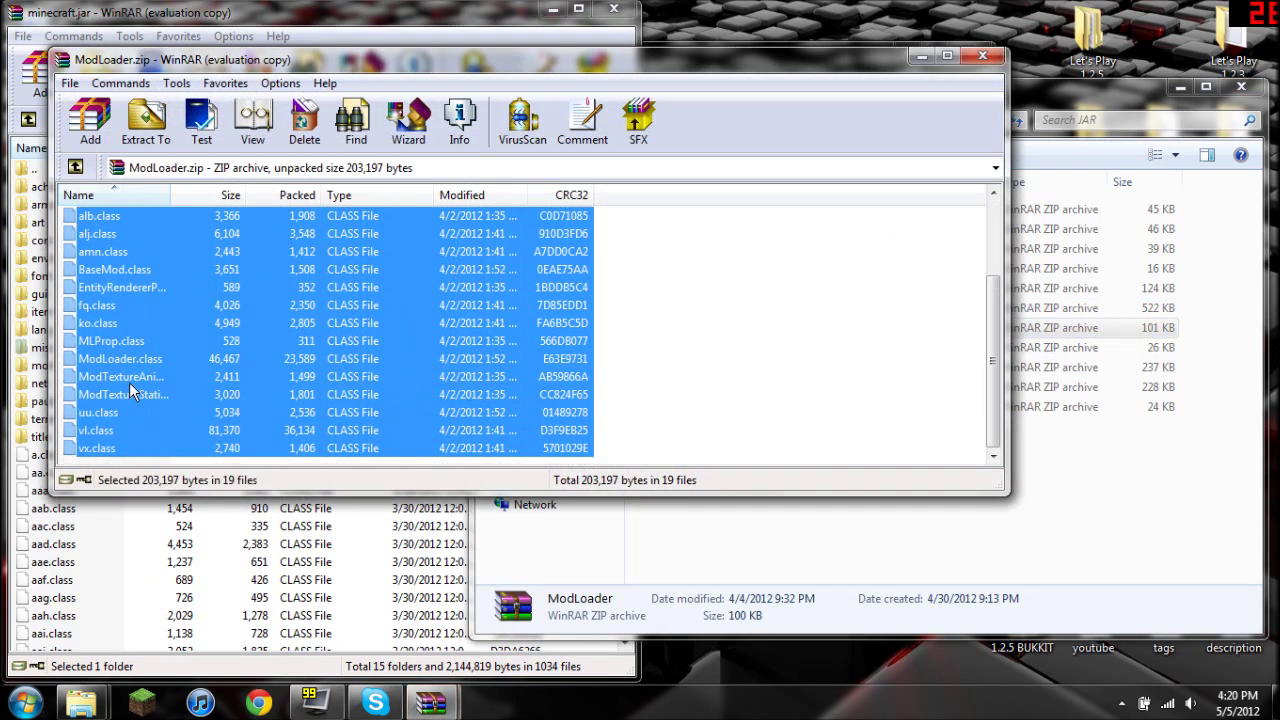
pyautogui.moveTo(238, 60); pyautogui.dragTo(448, 52)
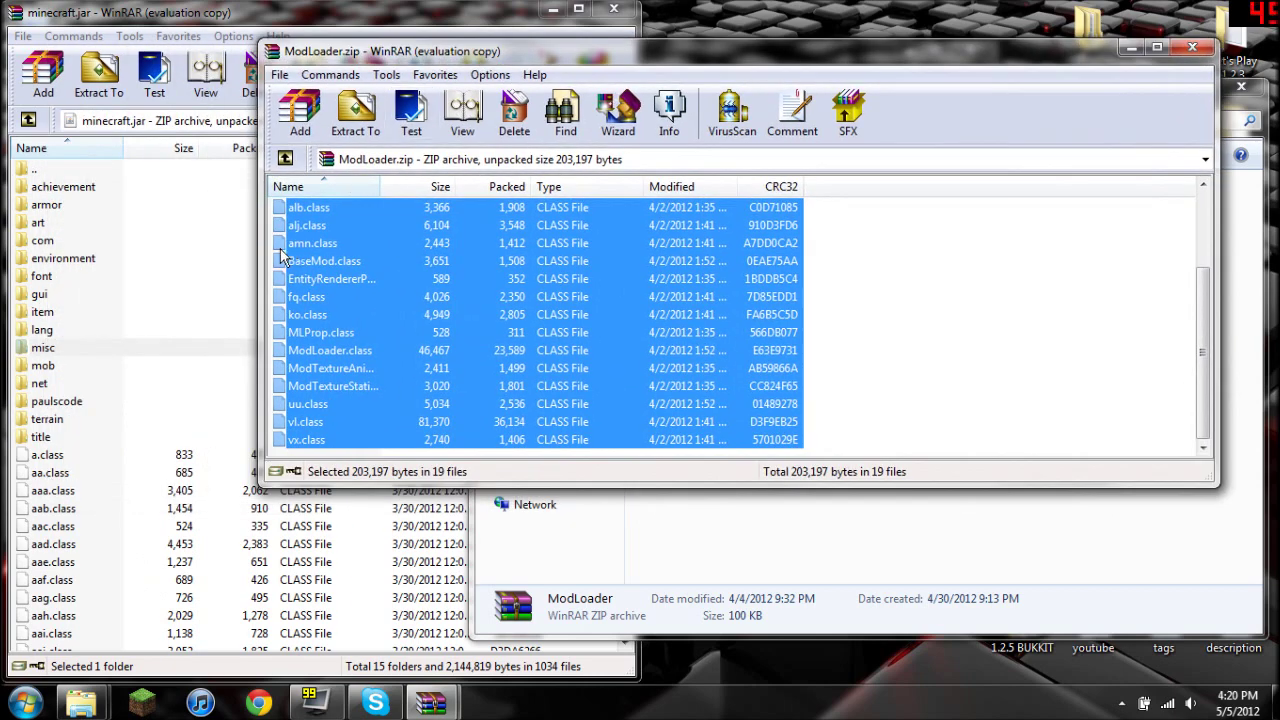
pyautogui.moveTo(137, 330); pyautogui.dragTo(137, 330)
pyautogui.click(327, 500)
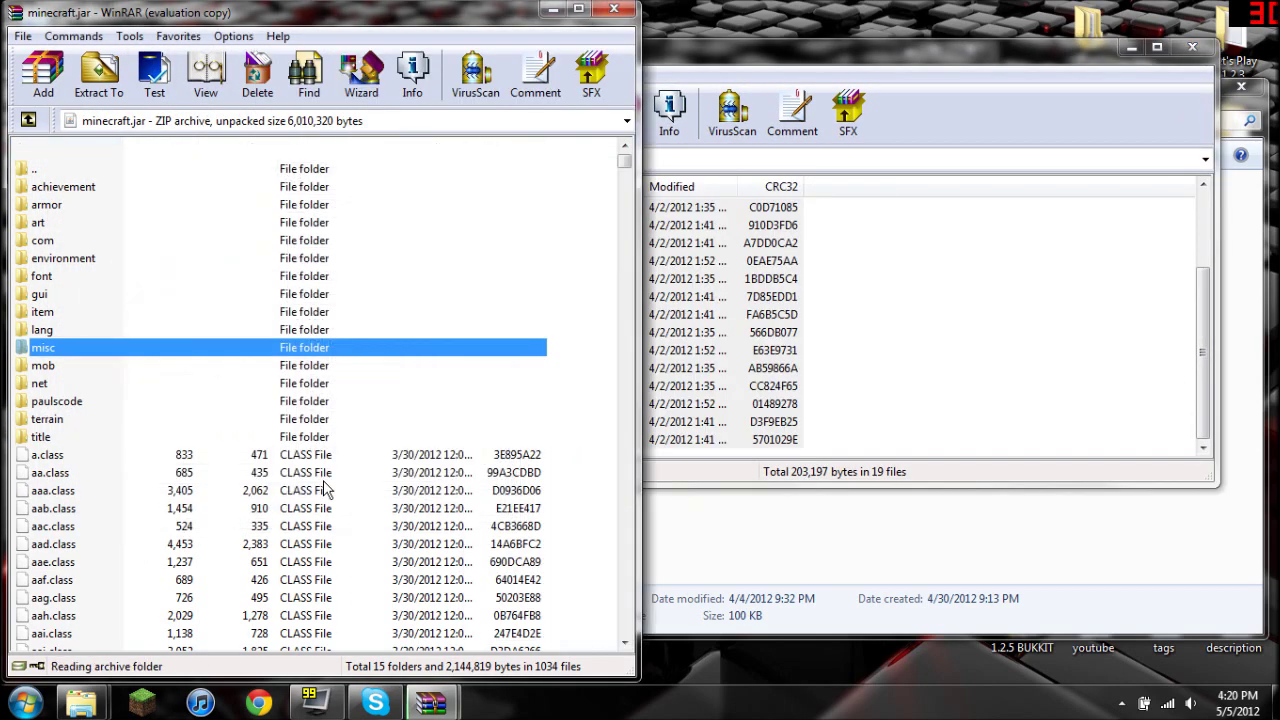
pyautogui.moveTo(965, 117); pyautogui.dragTo(788, 82)
pyautogui.click(1005, 18)
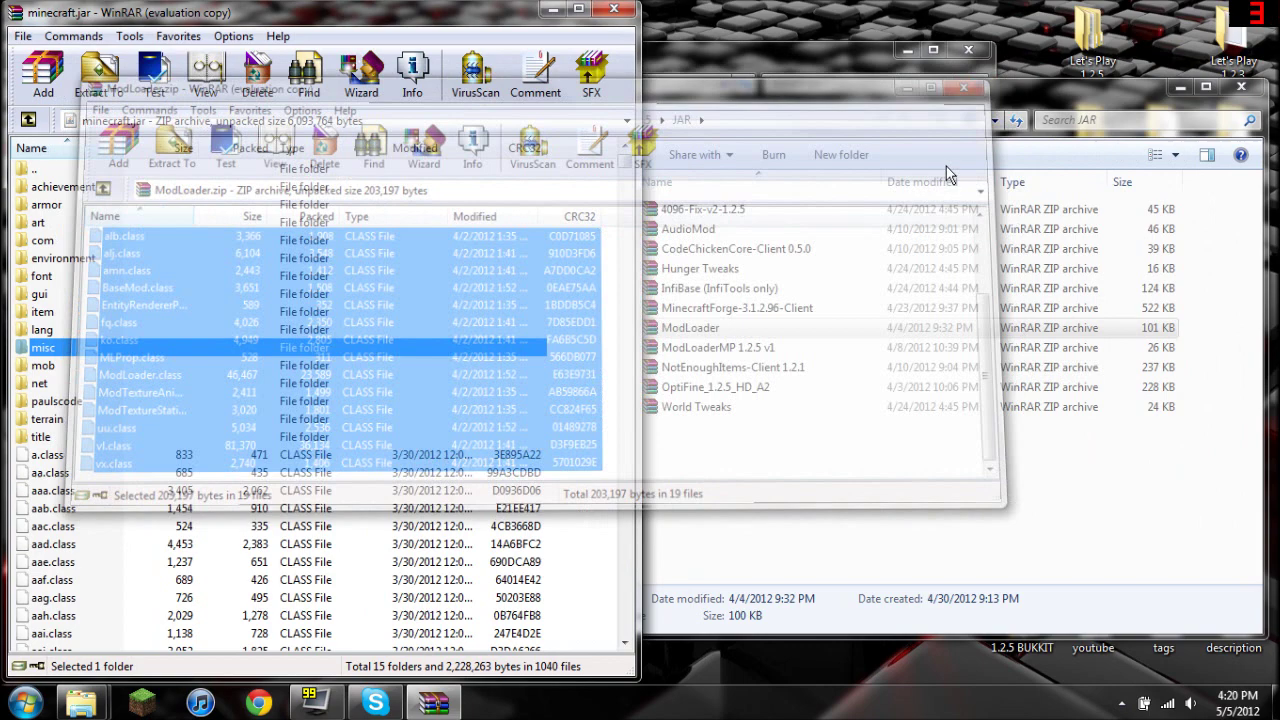
# Add all files and folders from the MinecraftForge-3.1.2.96-Client archive to minecraft.jar and close the Forge archive.
pyautogui.click(814, 509)
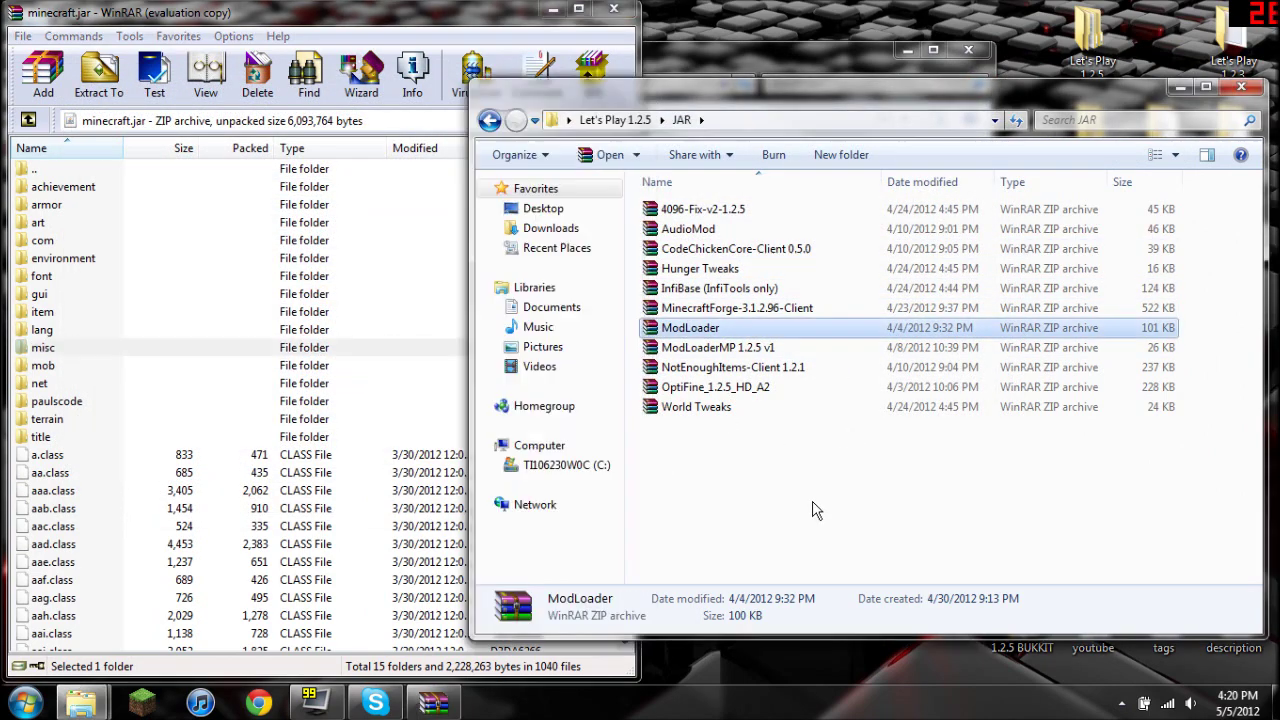
pyautogui.doubleClick(700, 308)
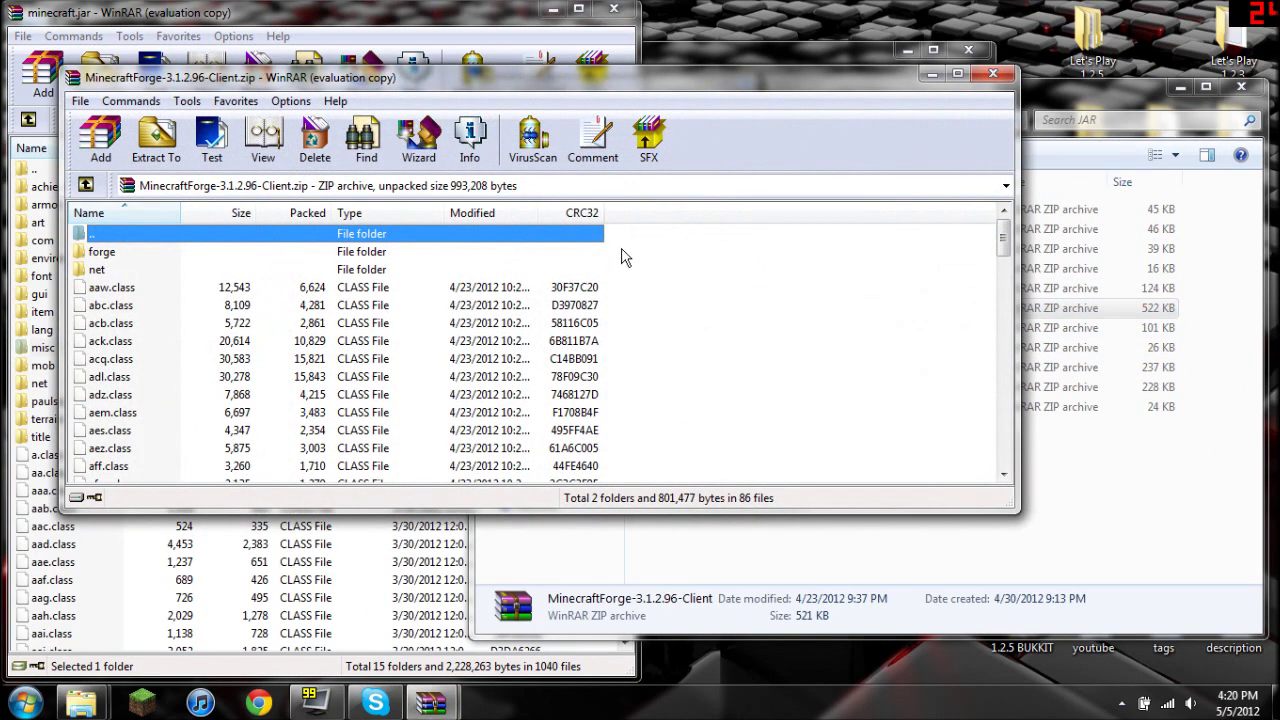
pyautogui.hotkey('shift', 'End')
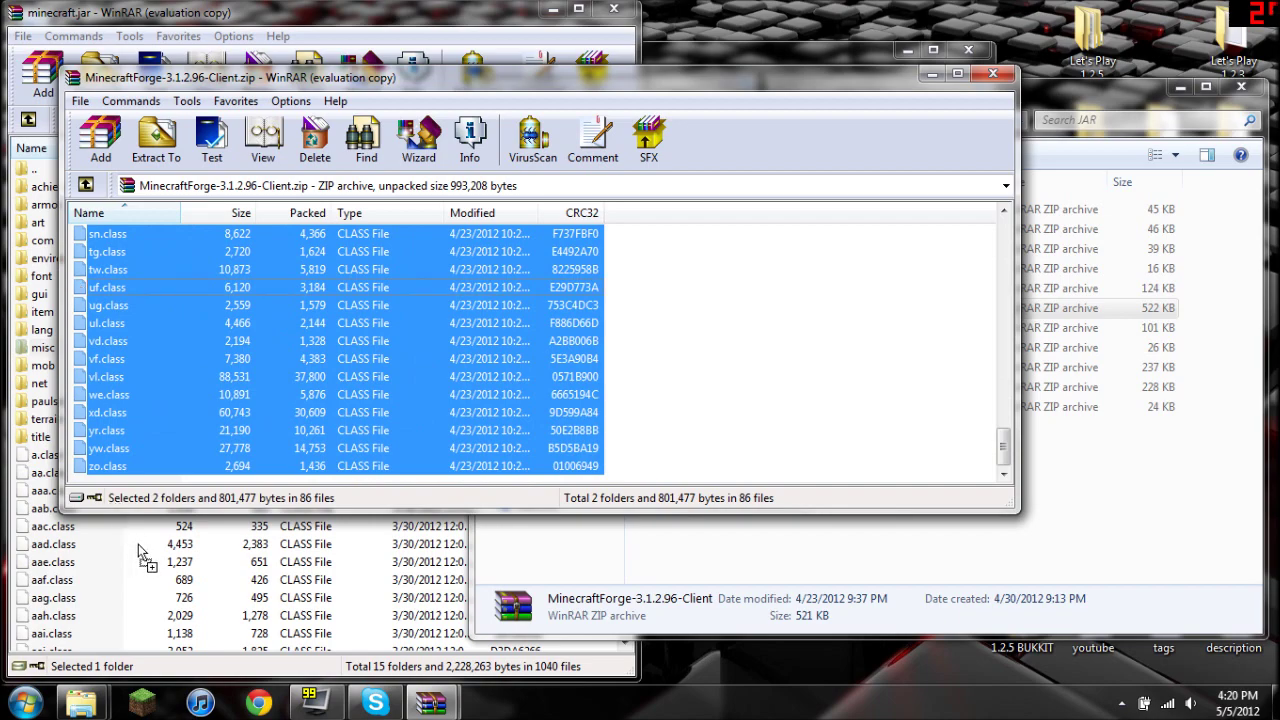
pyautogui.moveTo(140, 553); pyautogui.dragTo(140, 553)
pyautogui.click(326, 503)
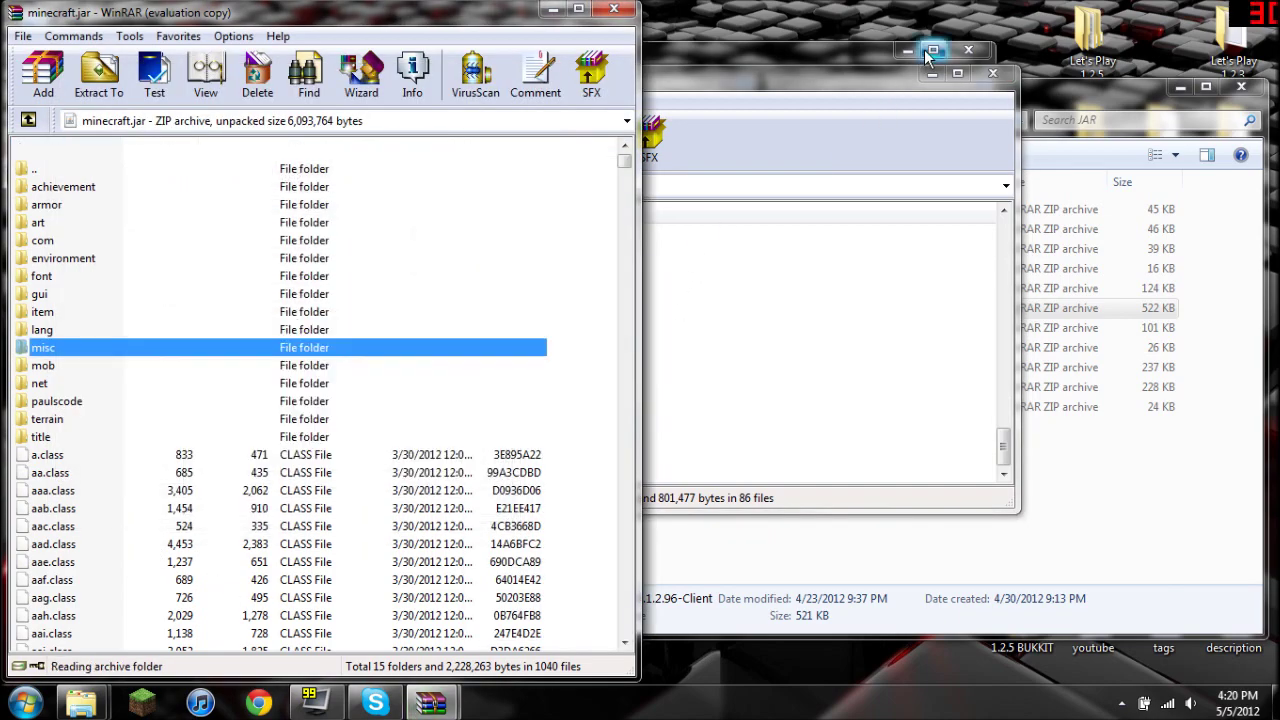
pyautogui.click(993, 73)
# Close the minecraft.jar archive and the bin and JAR folder windows.
pyautogui.click(614, 9)
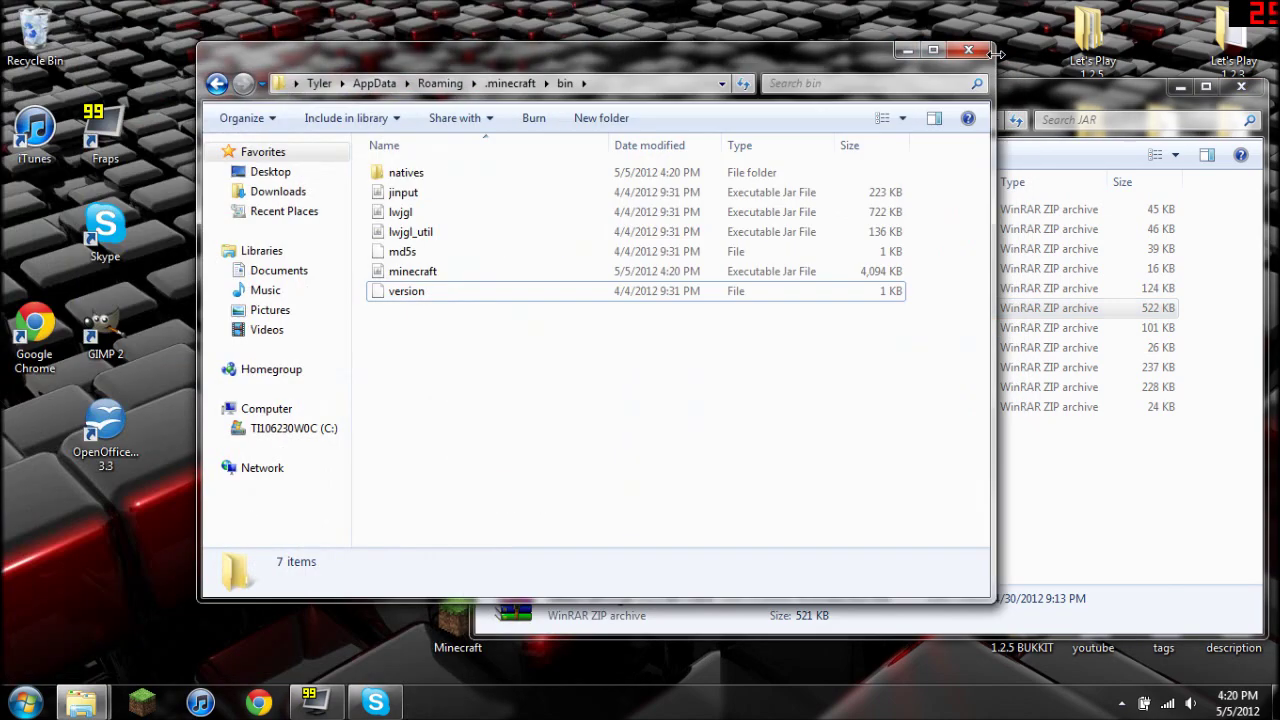
pyautogui.click(968, 50)
pyautogui.click(1241, 86)
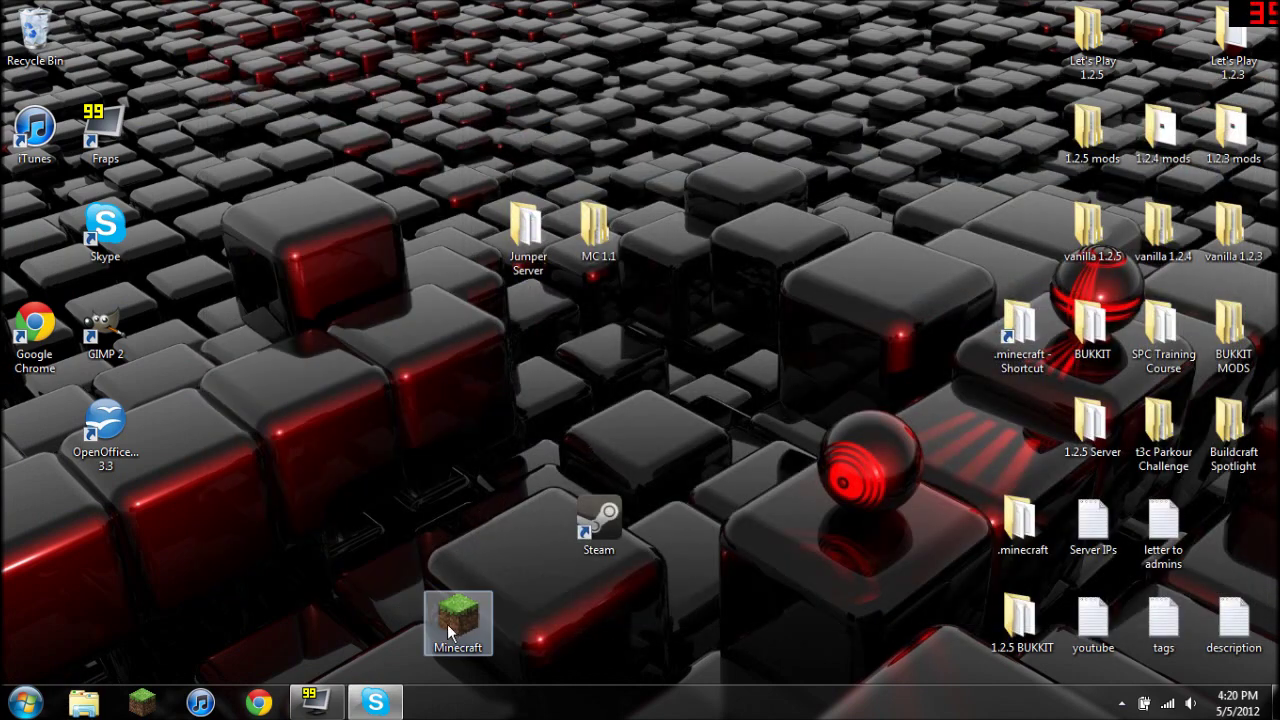
# Launch Minecraft, log in with the remembered account, and quit the game from its main menu.
pyautogui.doubleClick(449, 633)
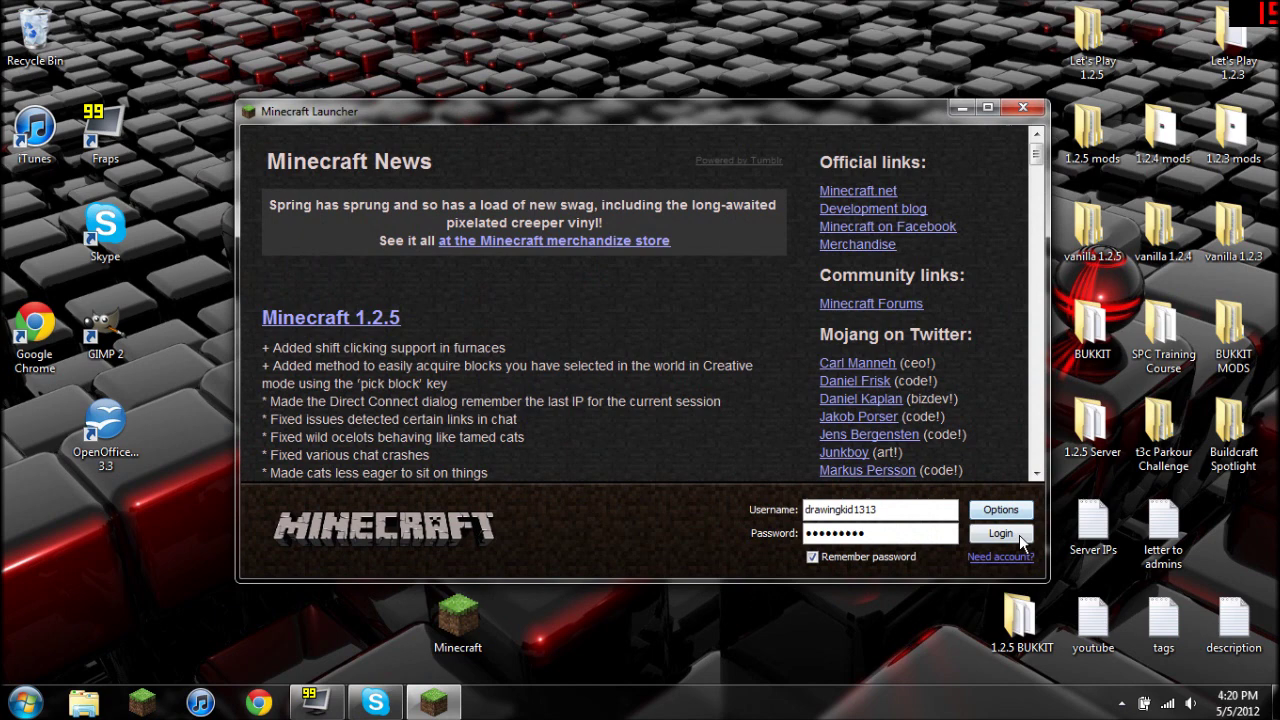
pyautogui.click(1019, 535)
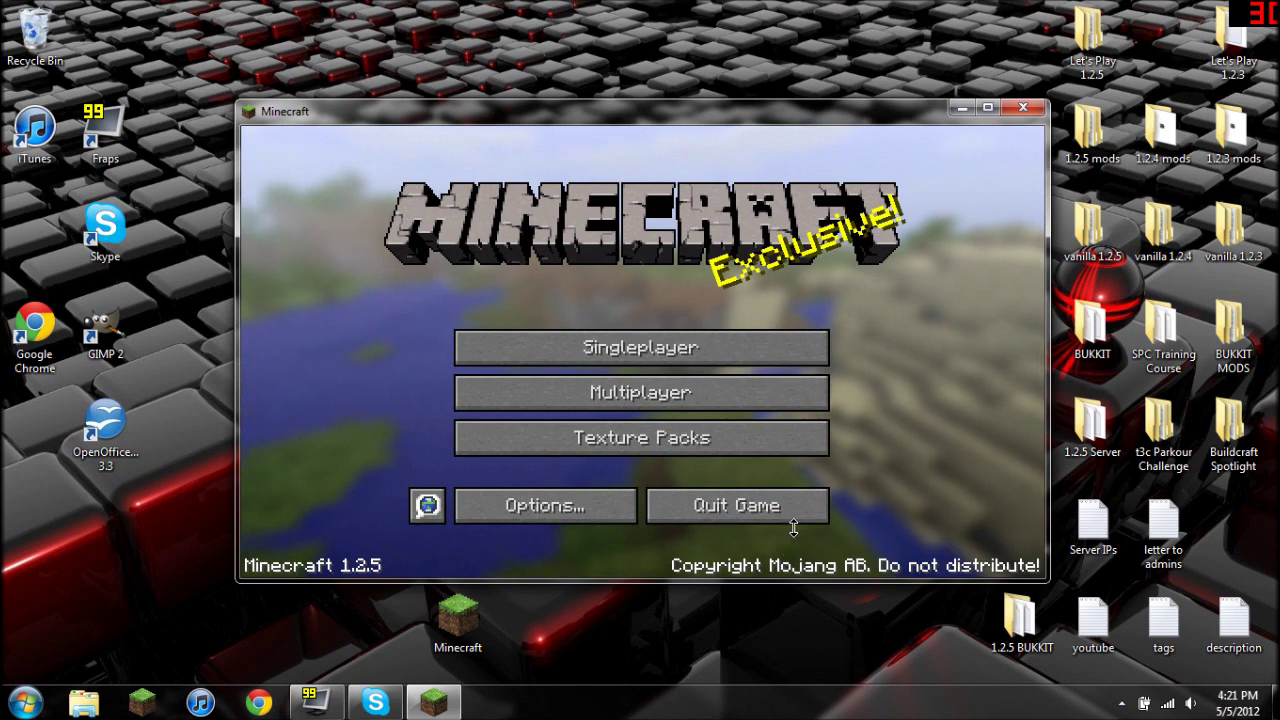
pyautogui.click(787, 507)
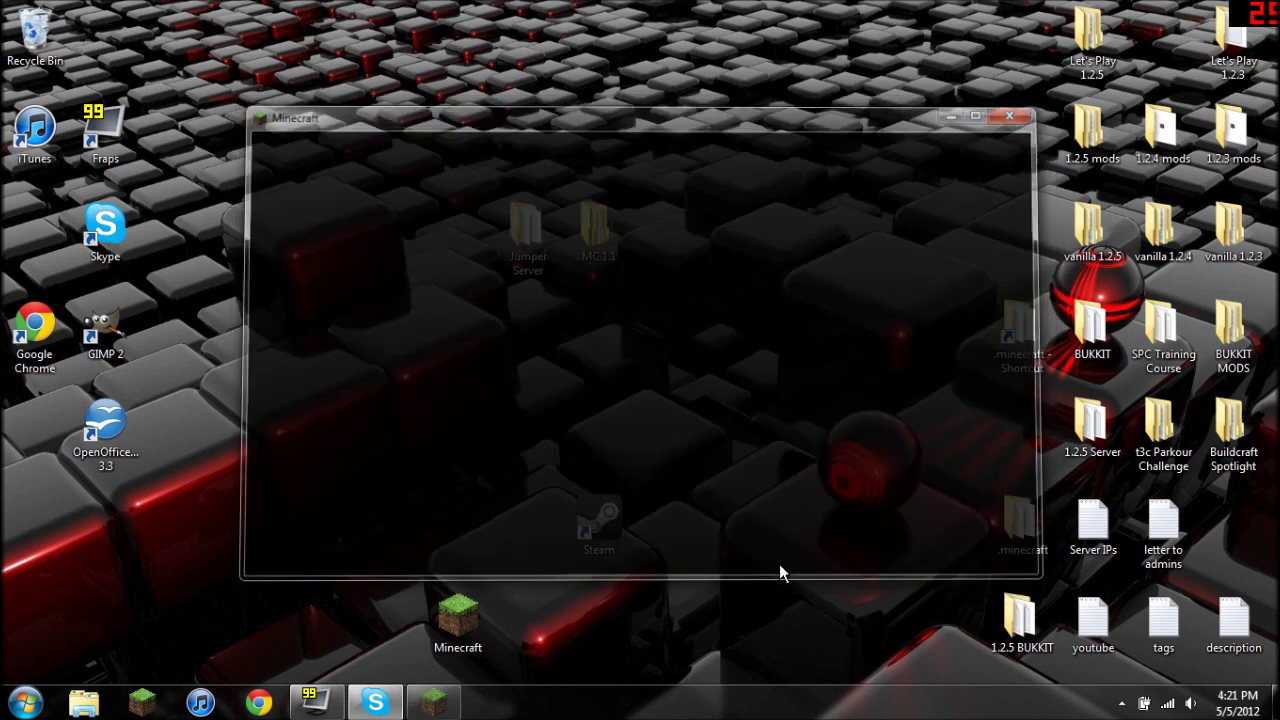
# Open the mods folder inside .minecraft through the desktop's .minecraft shortcut.
pyautogui.doubleClick(1018, 326)
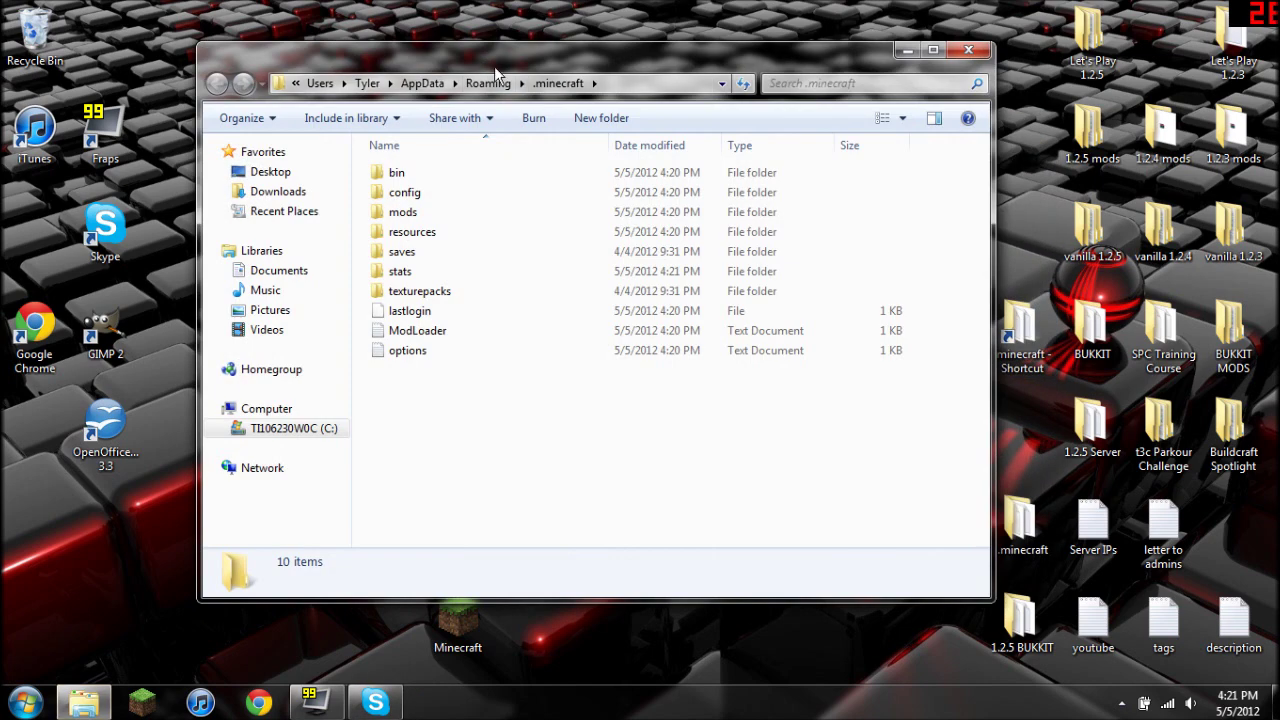
pyautogui.click(385, 174)
pyautogui.click(388, 214)
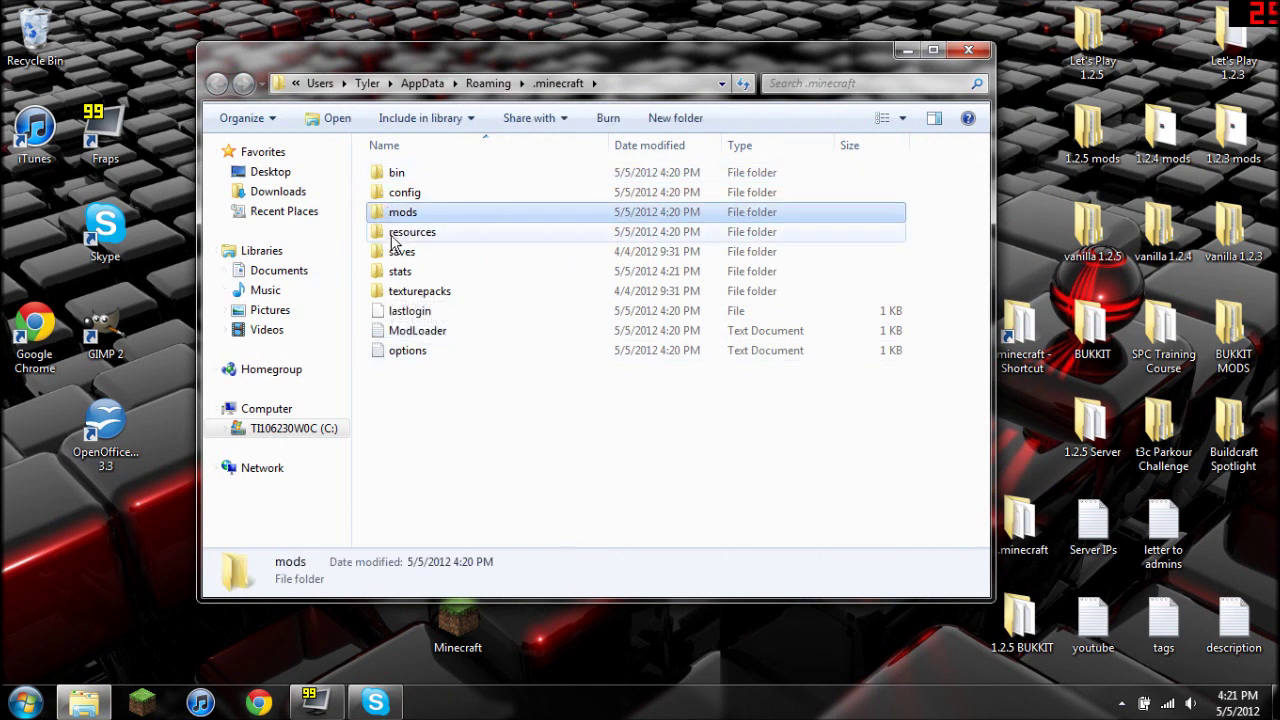
pyautogui.doubleClick(390, 212)
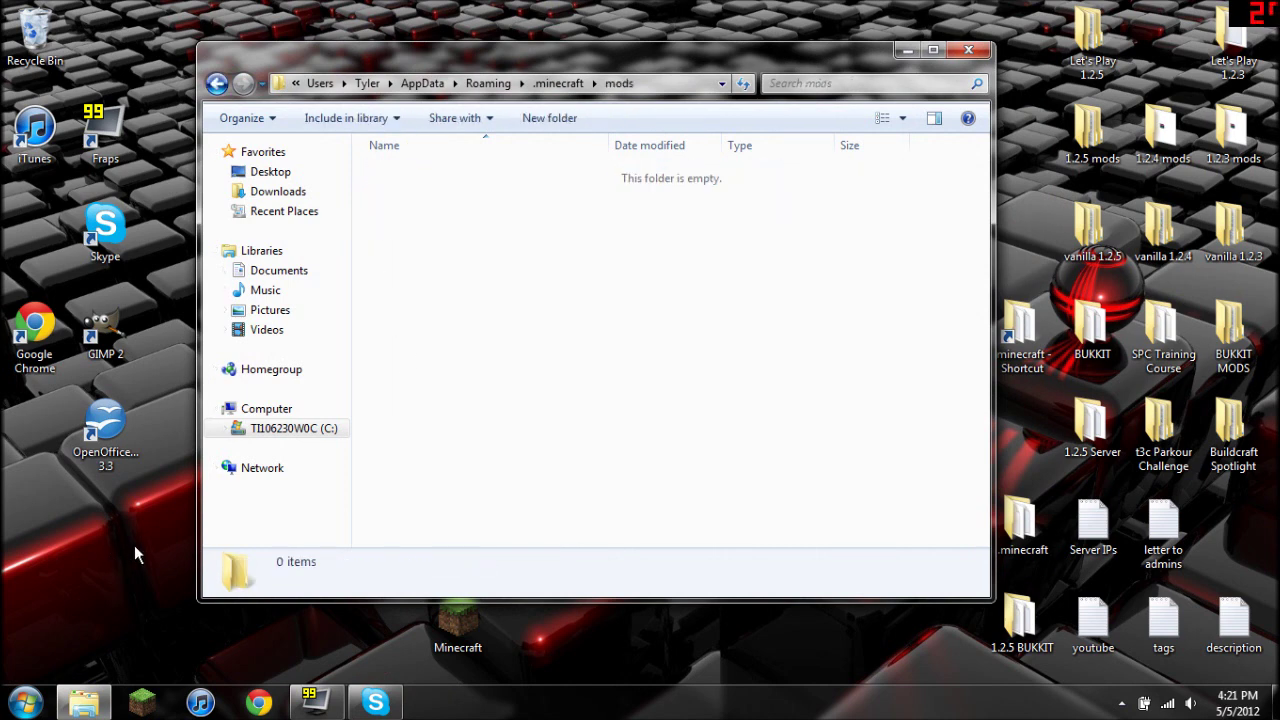
pyautogui.press('super+e')
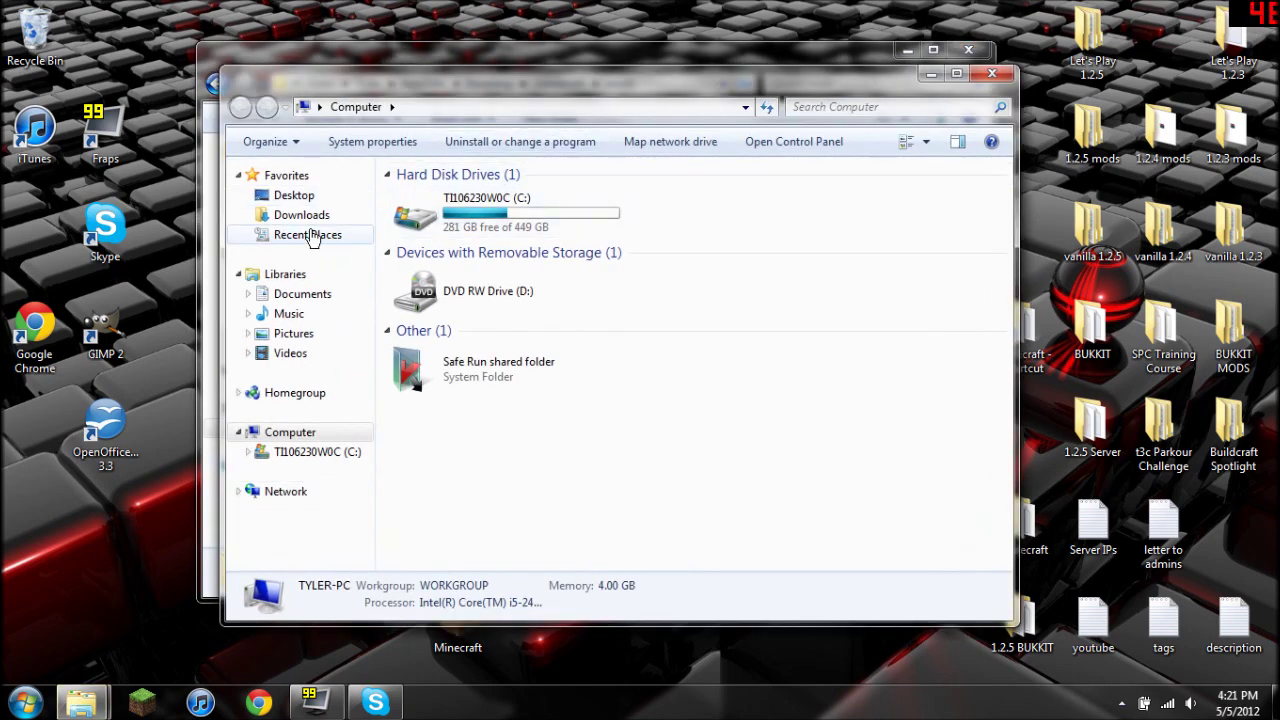
pyautogui.click(300, 216)
pyautogui.moveTo(415, 196); pyautogui.dragTo(1086, 118)
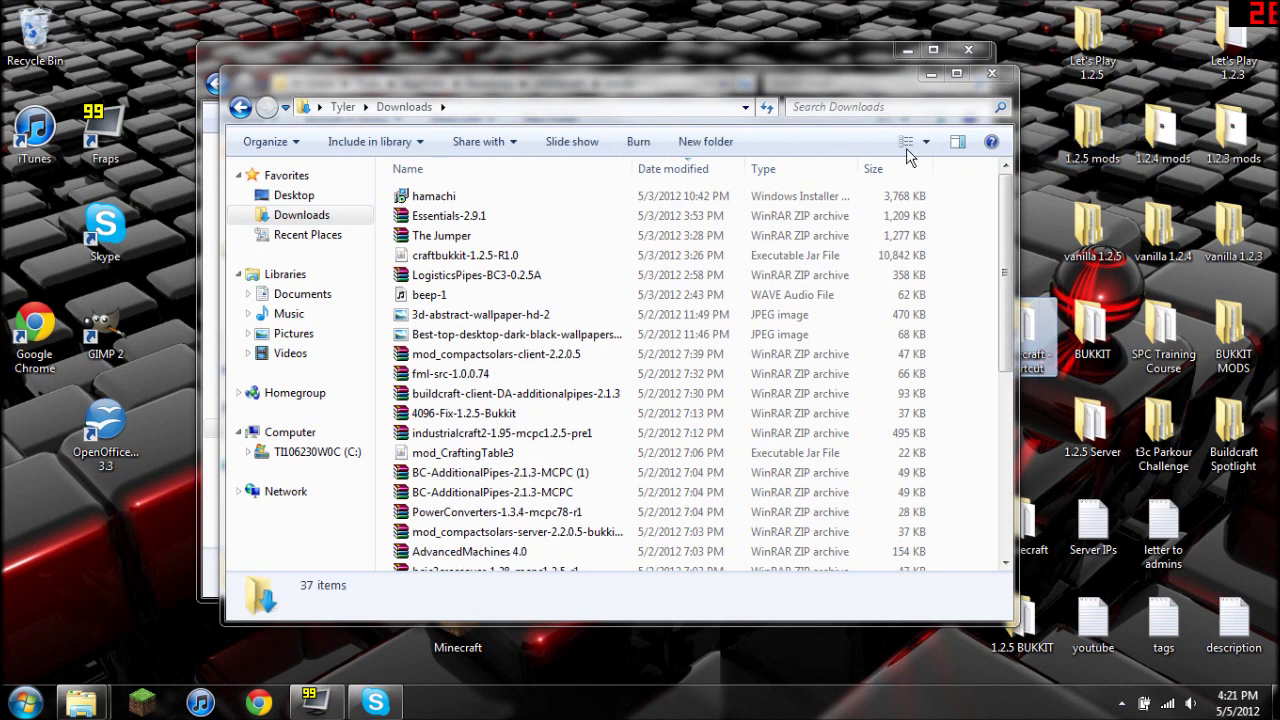
pyautogui.click(1010, 75)
# Move the ThaumCraft2.1.4 archive in the desktop's 1.2.5 mods folder into its CLIENT subfolder and open that subfolder.
pyautogui.doubleClick(1092, 130)
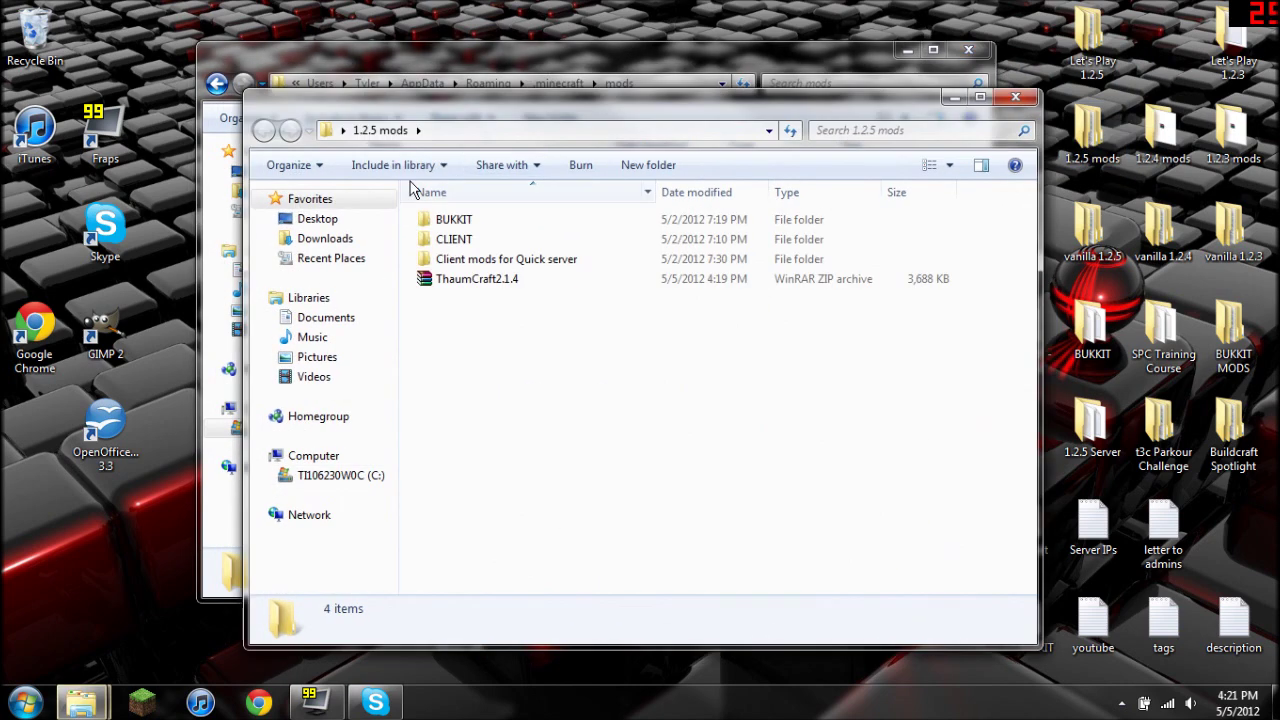
pyautogui.moveTo(440, 283); pyautogui.dragTo(425, 243)
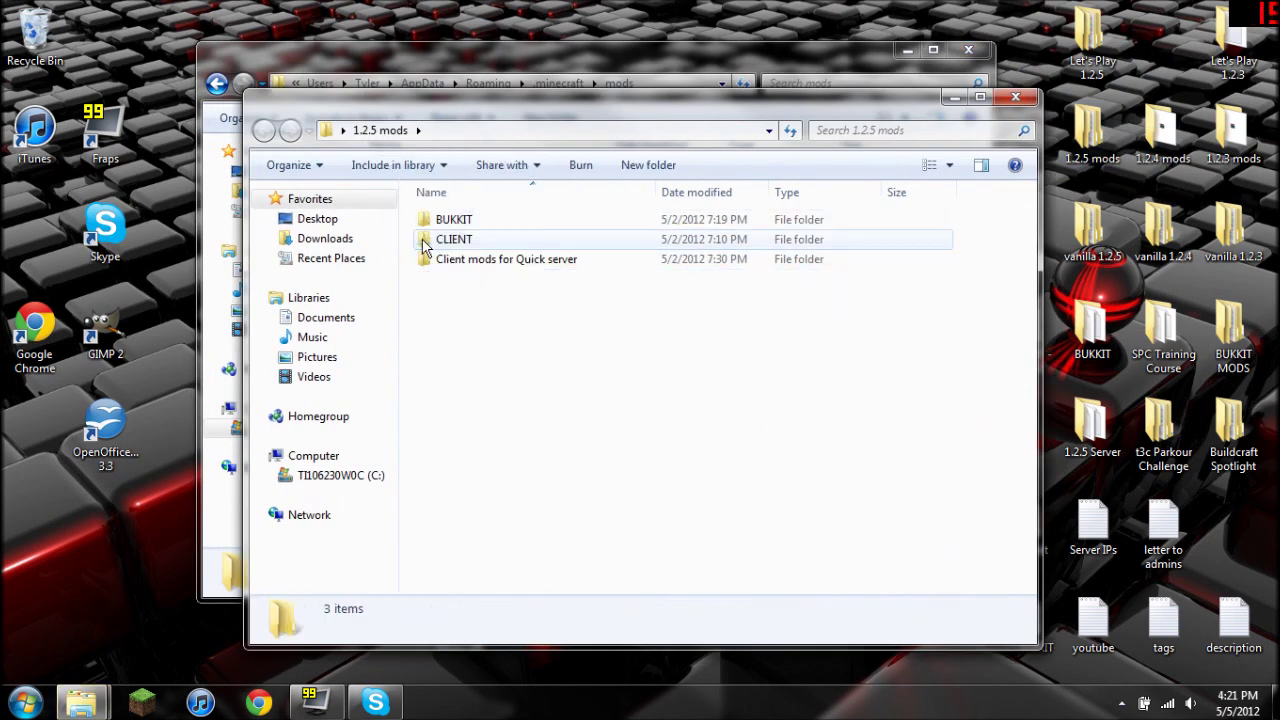
pyautogui.doubleClick(425, 241)
# Copy the ThaumCraft2.1.4 archive from the CLIENT folder into the .minecraft mods folder, leaving it zipped.
pyautogui.scroll(-2, 456, 255)
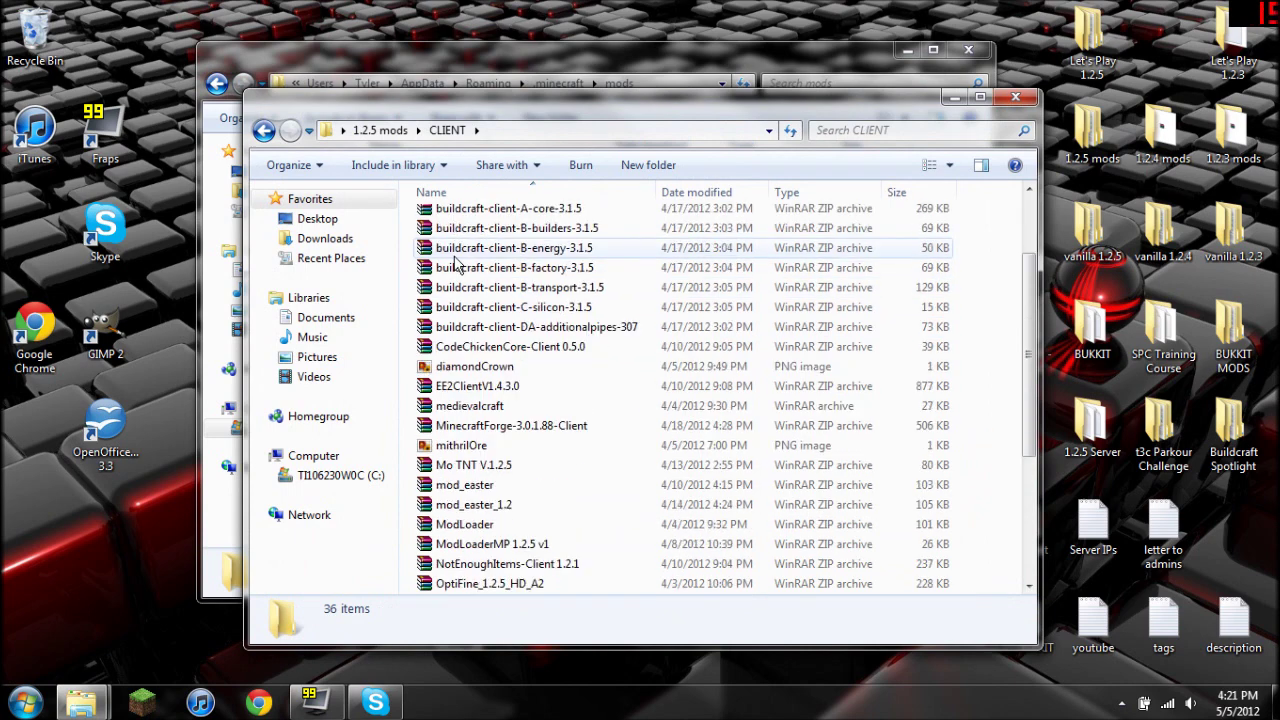
pyautogui.scroll(2, 455, 260)
pyautogui.scroll(-5, 455, 260)
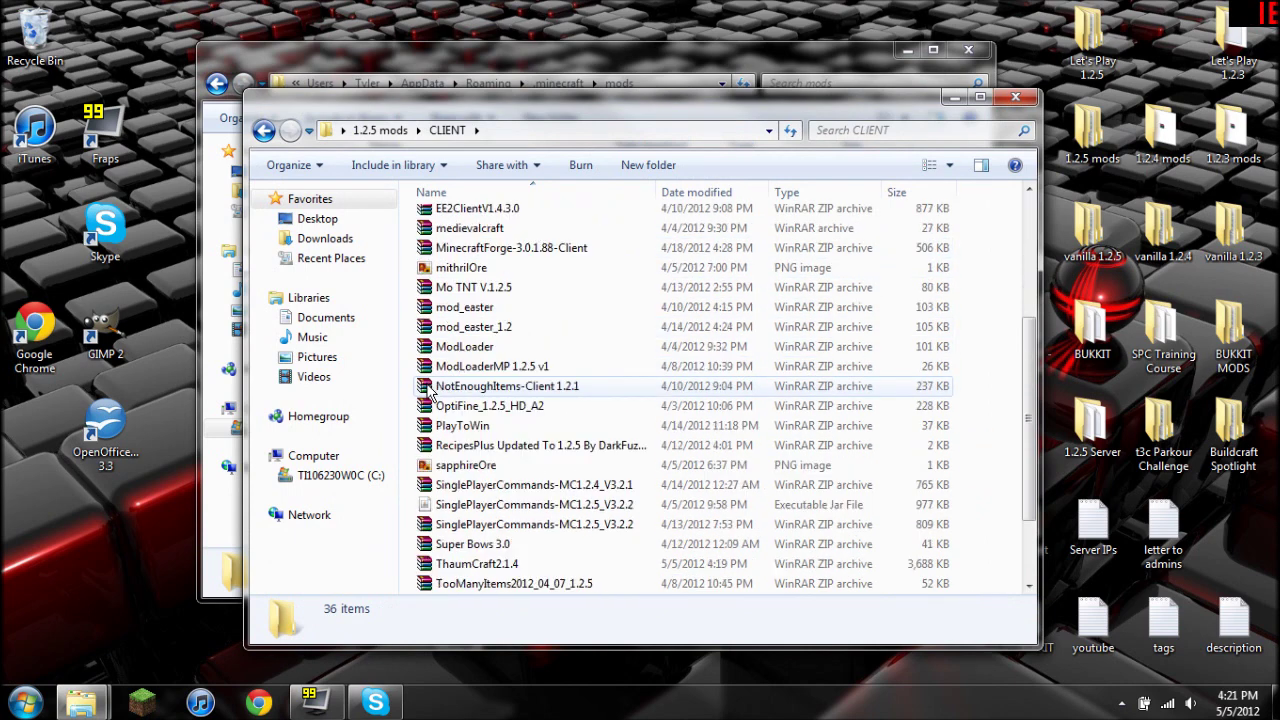
pyautogui.scroll(-1, 450, 487)
pyautogui.click(472, 524)
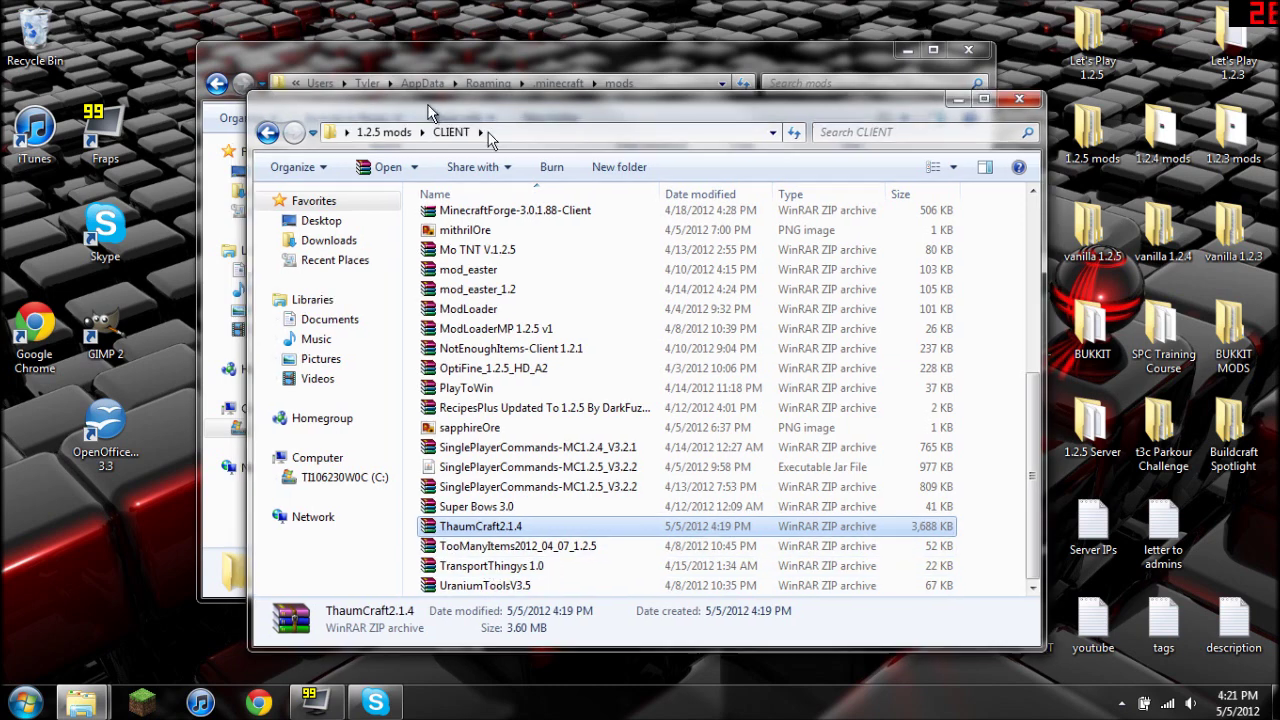
pyautogui.moveTo(426, 108); pyautogui.dragTo(726, 232)
pyautogui.moveTo(740, 648); pyautogui.dragTo(485, 260)
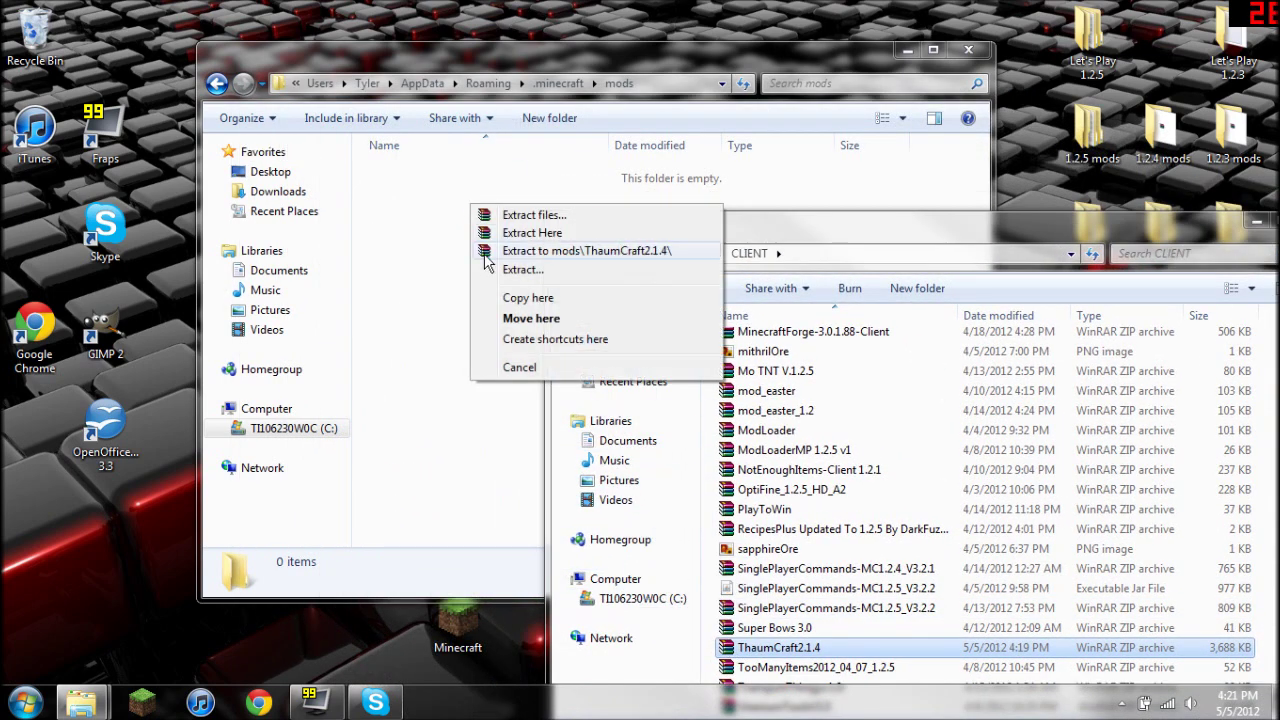
pyautogui.click(522, 298)
pyautogui.click(770, 648)
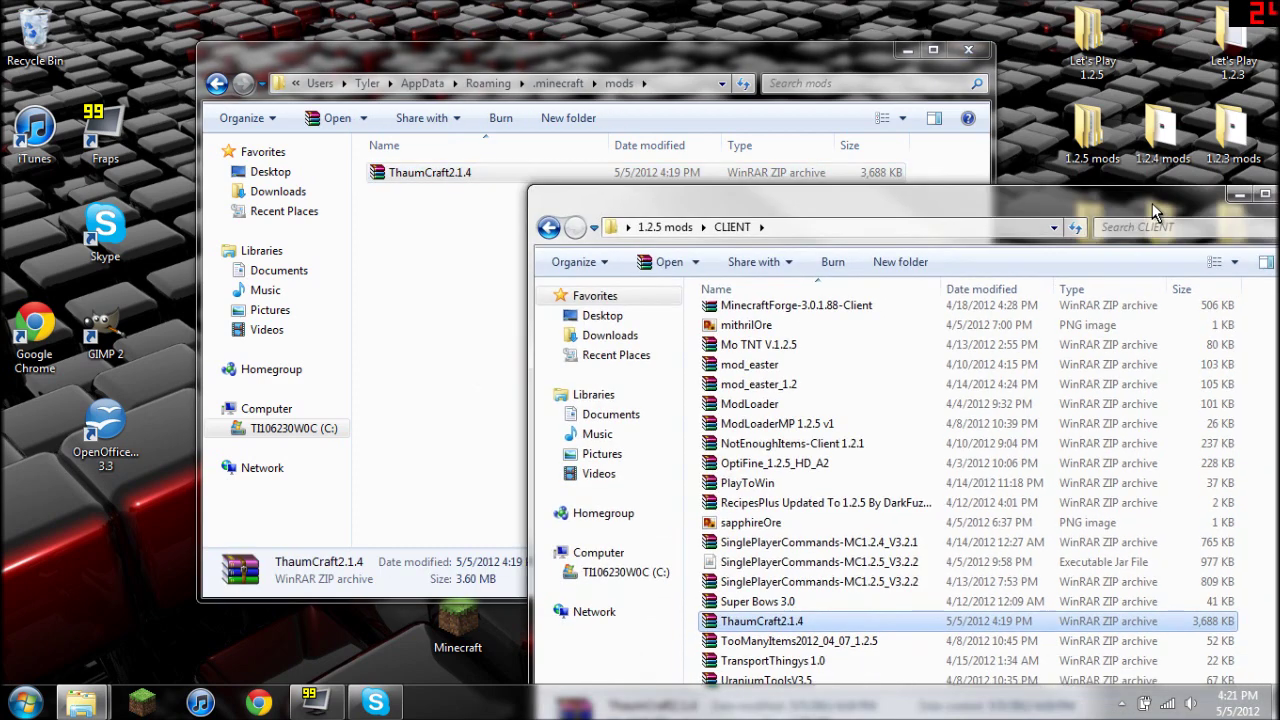
# Close the CLIENT and mods folder windows.
pyautogui.moveTo(993, 218); pyautogui.dragTo(689, 215)
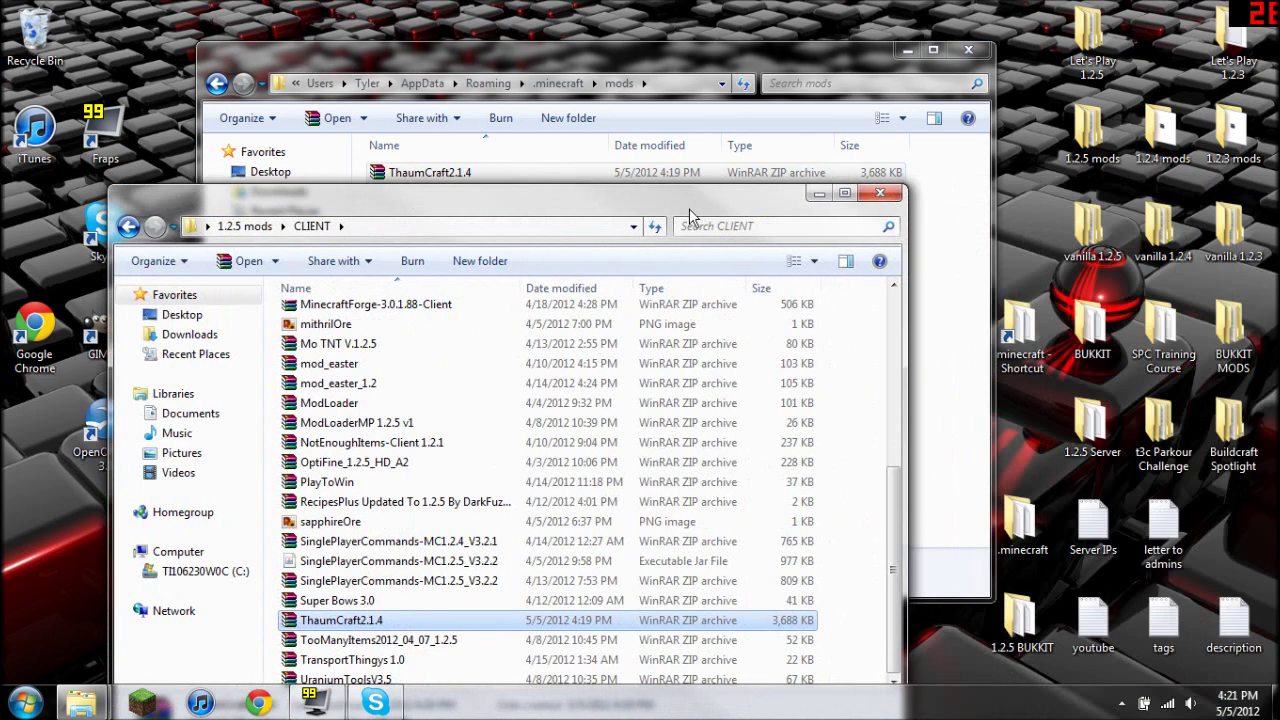
pyautogui.click(879, 194)
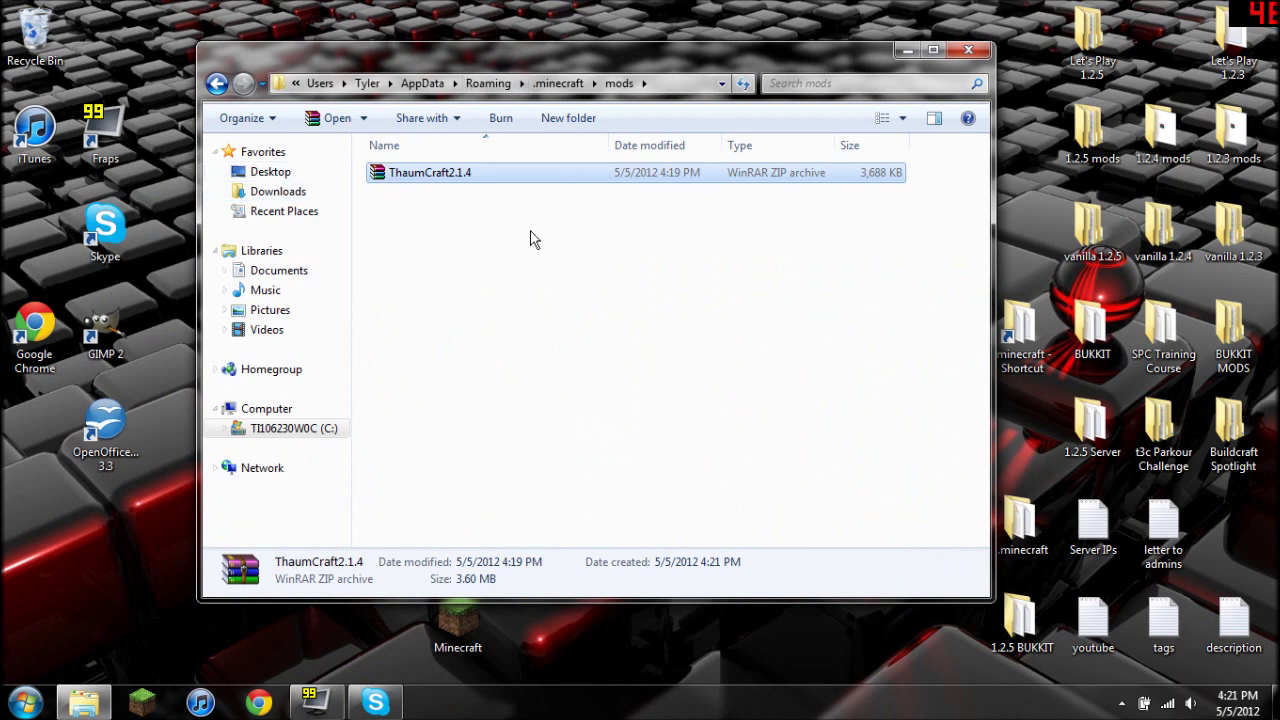
pyautogui.click(970, 48)
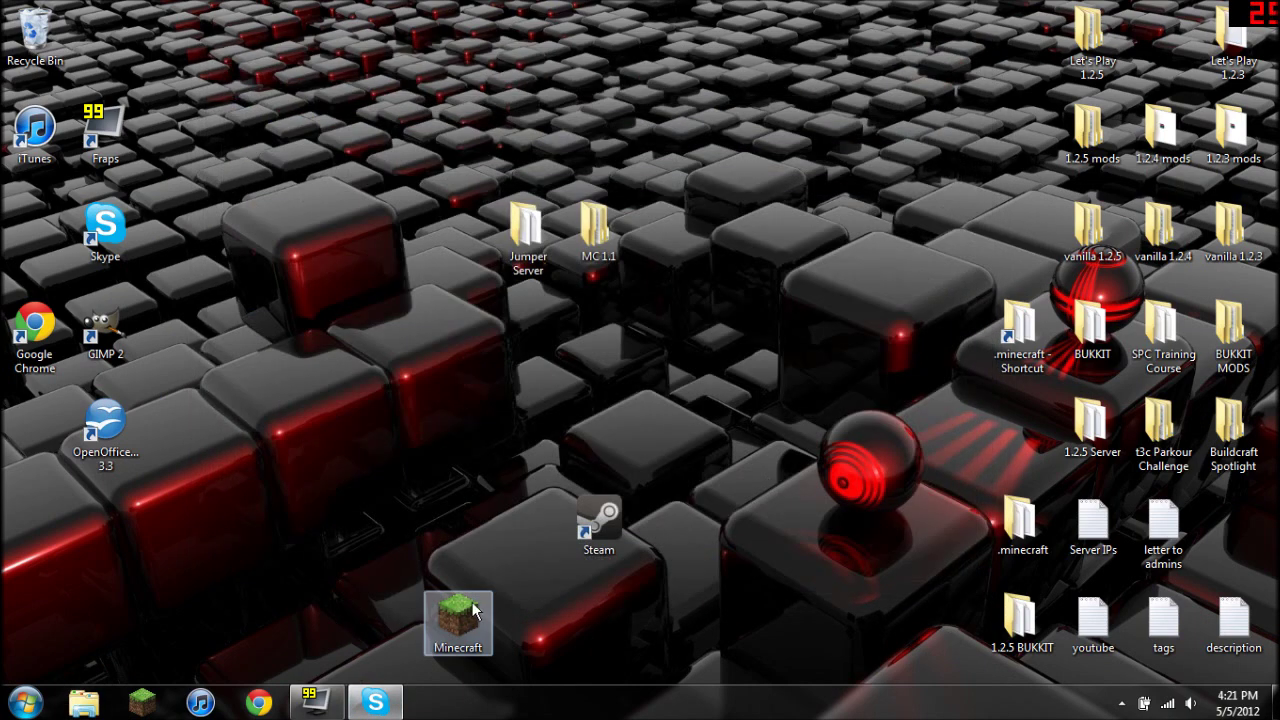
# Launch Minecraft from the desktop and log in with the remembered account credentials.
pyautogui.click(474, 610)
pyautogui.press('Return')
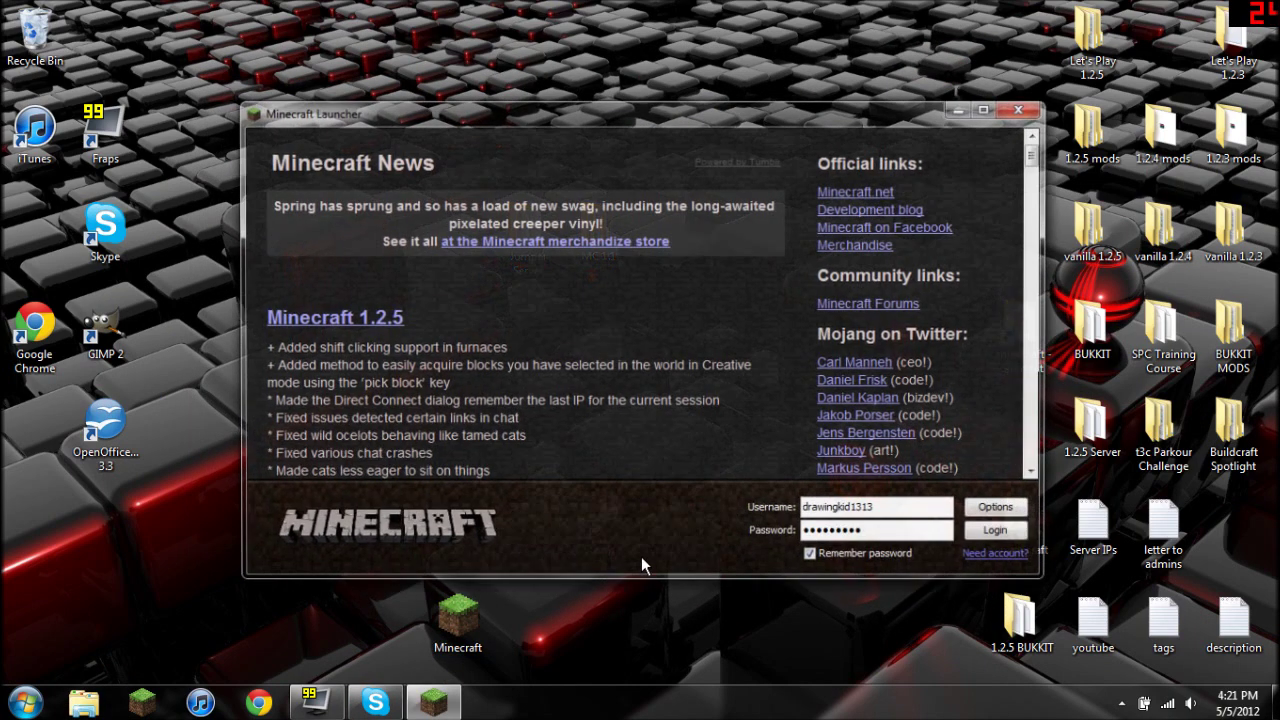
pyautogui.click(1000, 532)
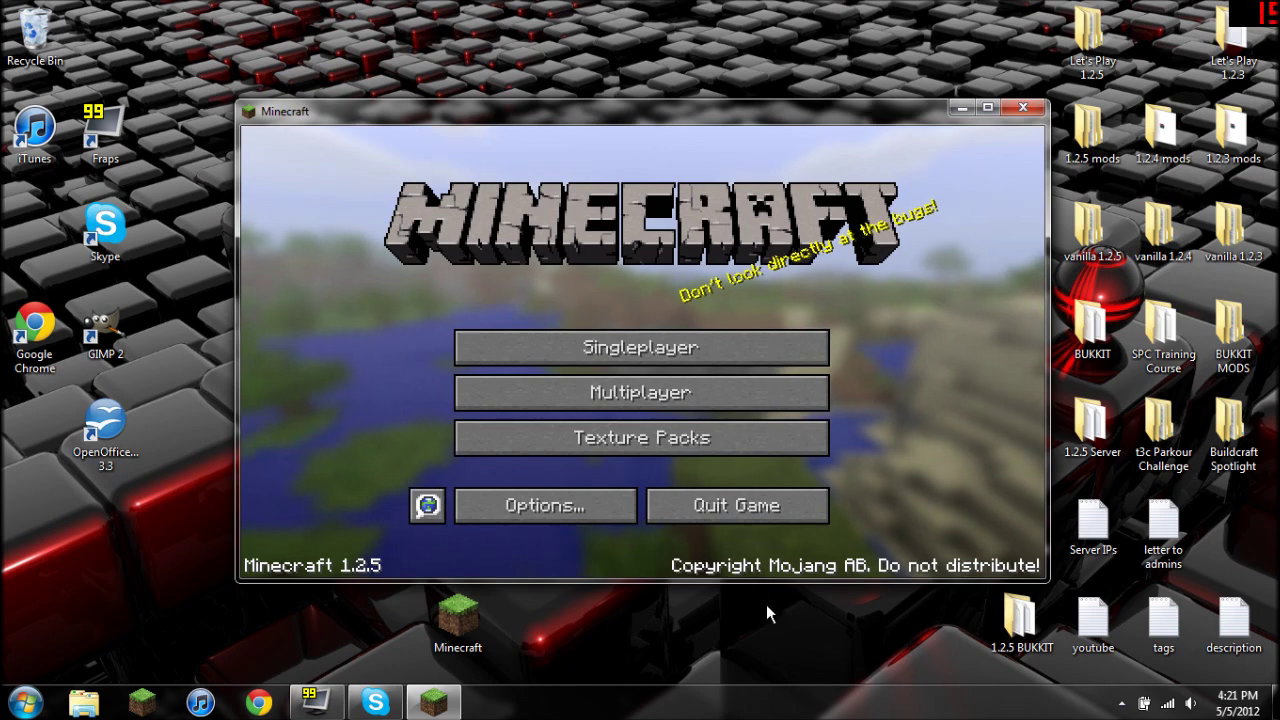
# Create a new singleplayer world named New World with the game mode set to Creative.
pyautogui.click(673, 343)
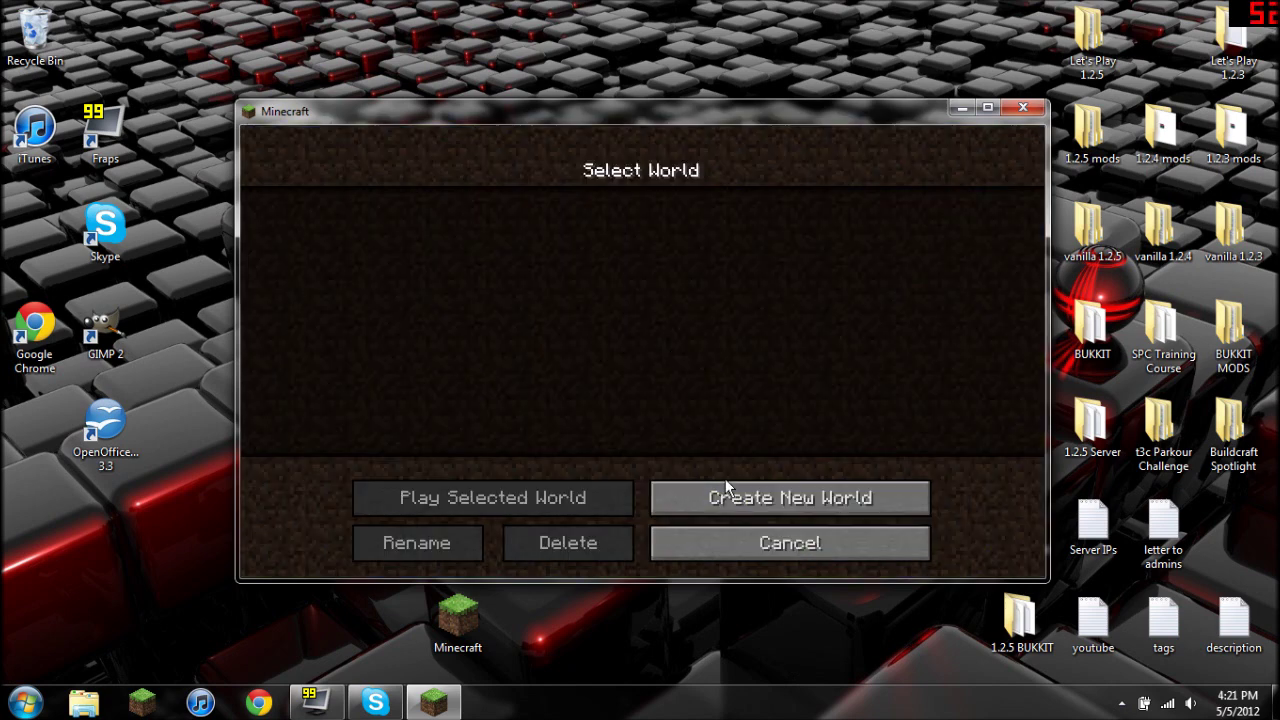
pyautogui.click(728, 495)
pyautogui.click(641, 343)
pyautogui.click(641, 343)
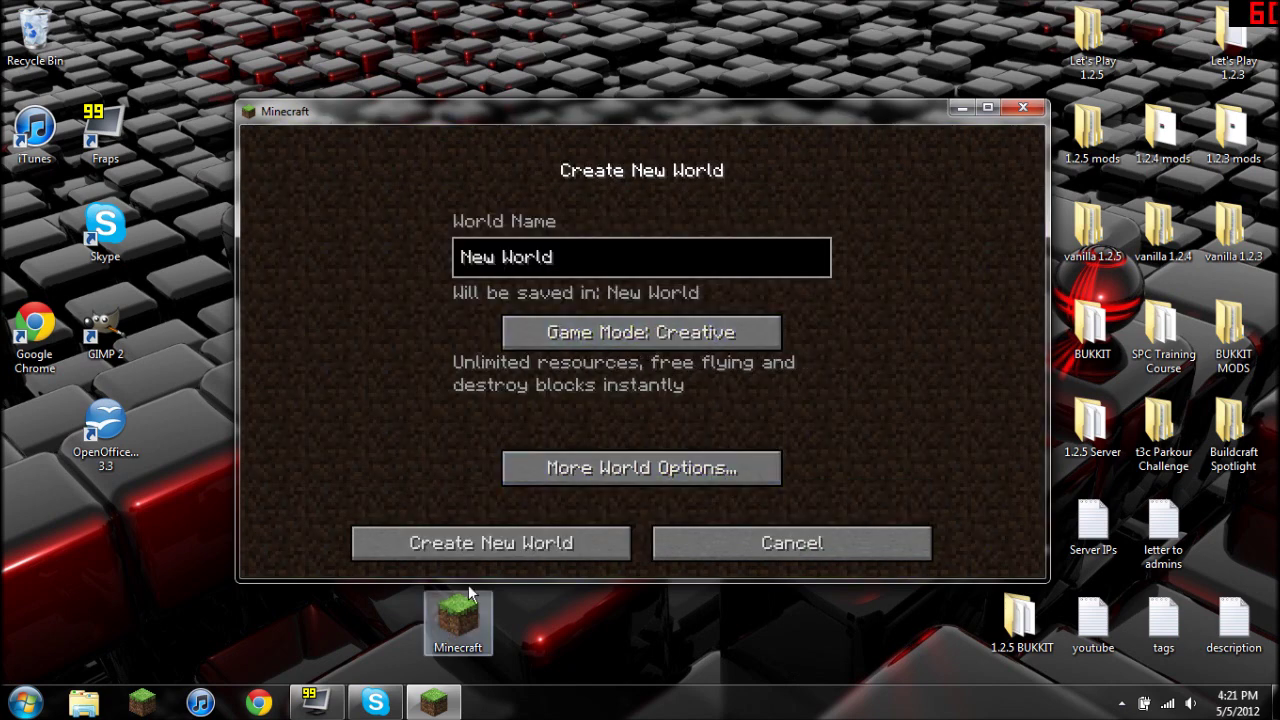
pyautogui.click(513, 551)
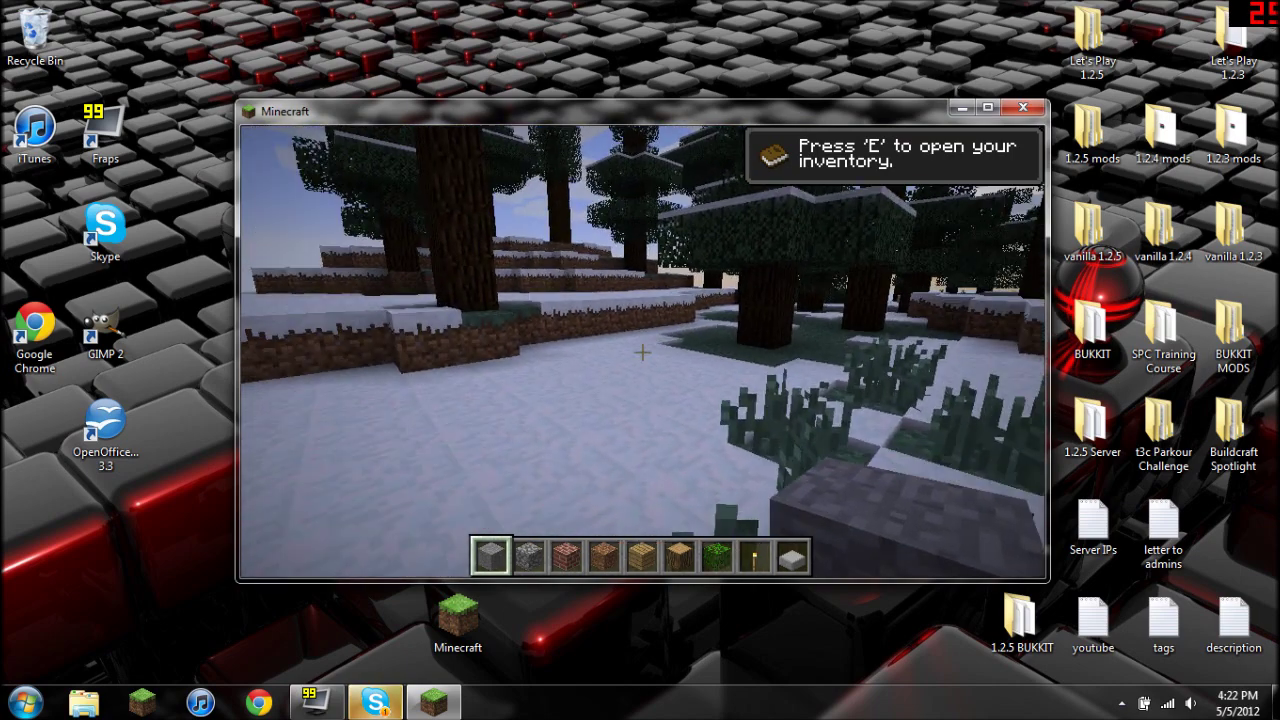
# Check the creative item selection for the ThaumCraft blocks, such as the Vis Purifier, and return to the world.
pyautogui.press('e')
pyautogui.scroll(-10, 650, 380)
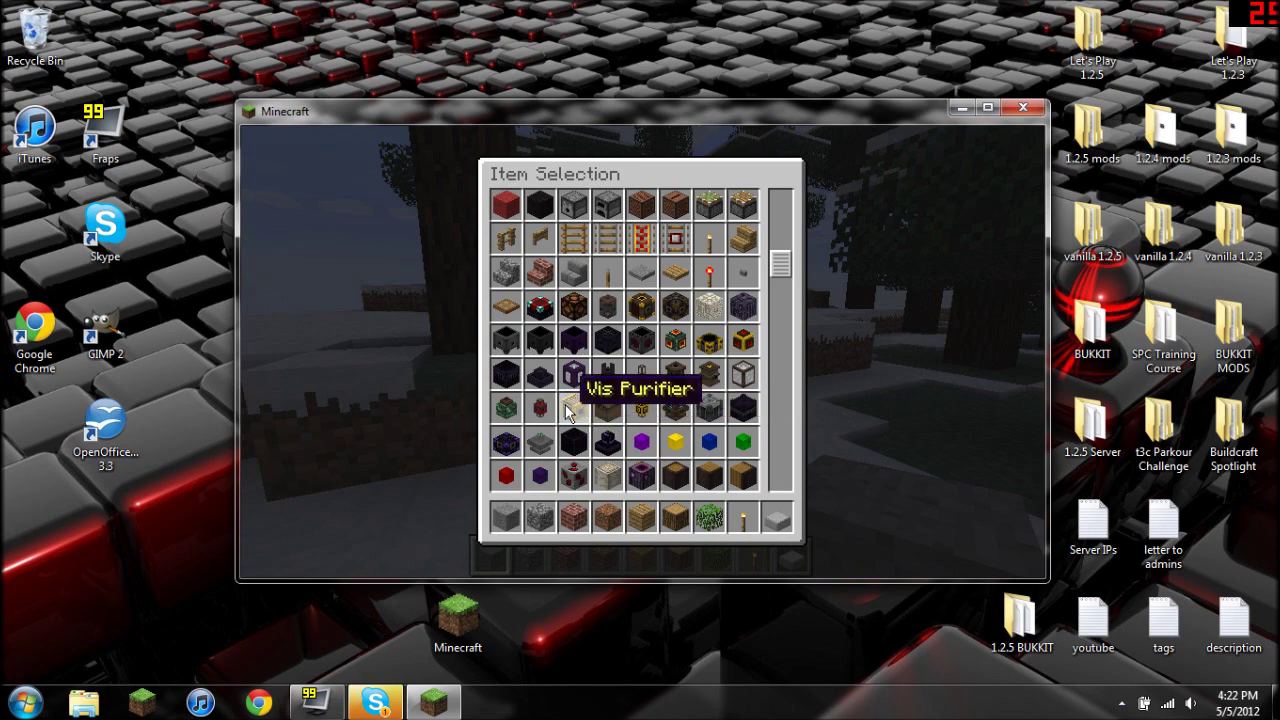
pyautogui.press('e')
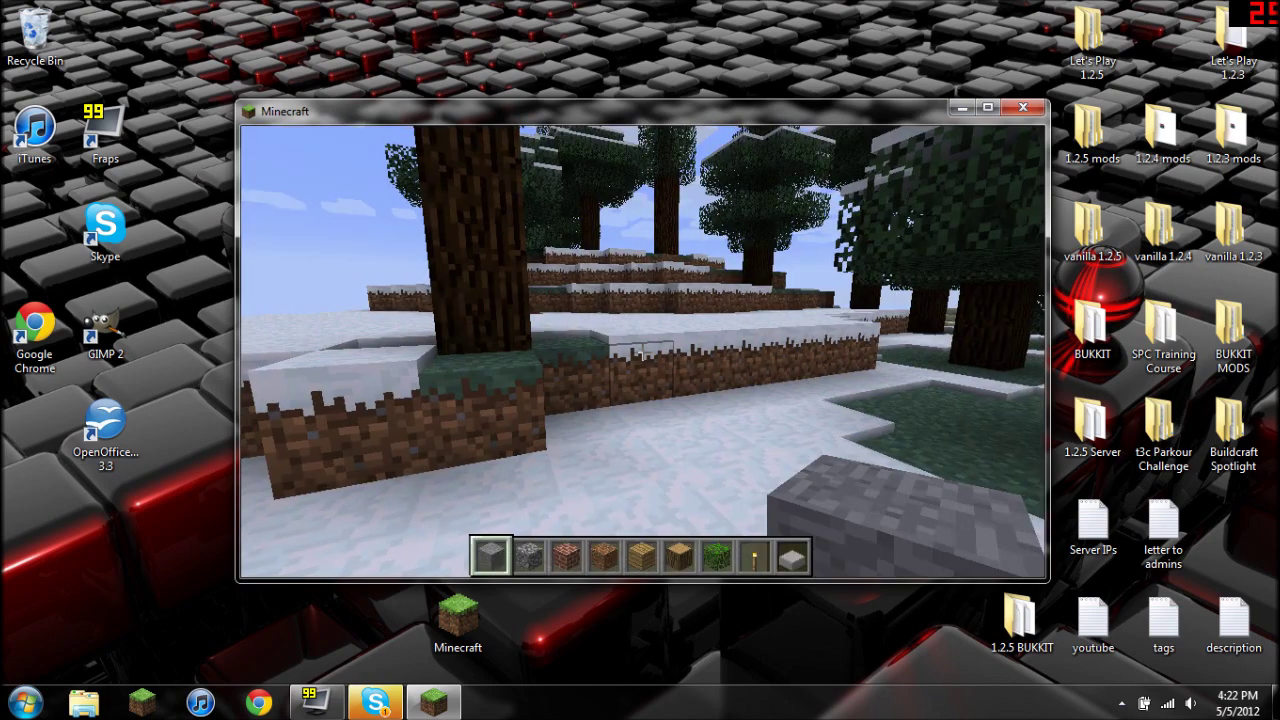